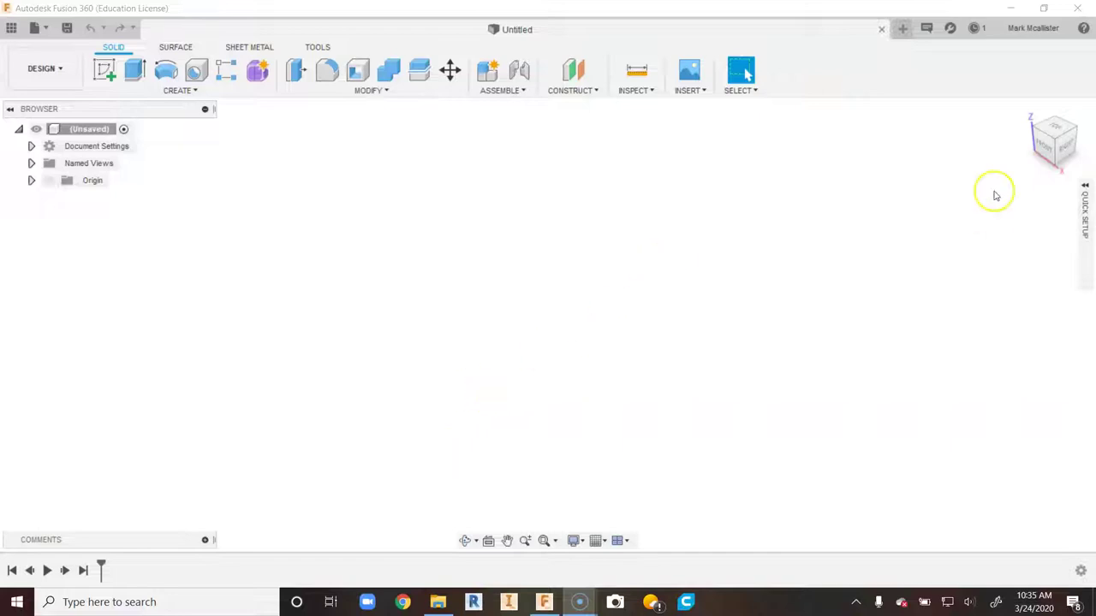
# Confirm A (11in x 8.5in) as the default sheet size in the drawing preferences.
pyautogui.click(1019, 36)
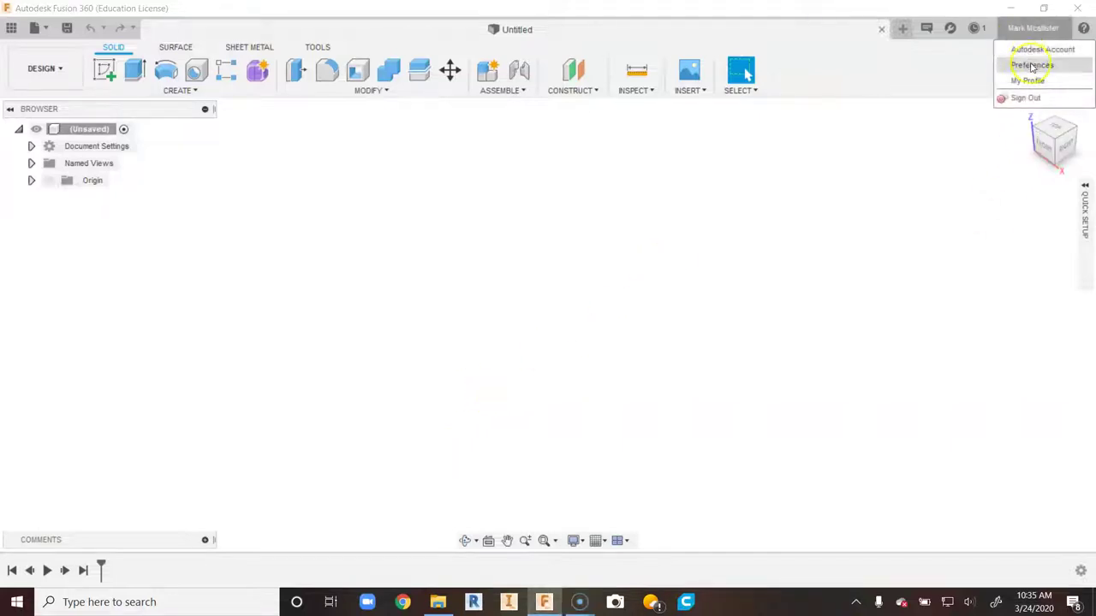
pyautogui.click(1032, 65)
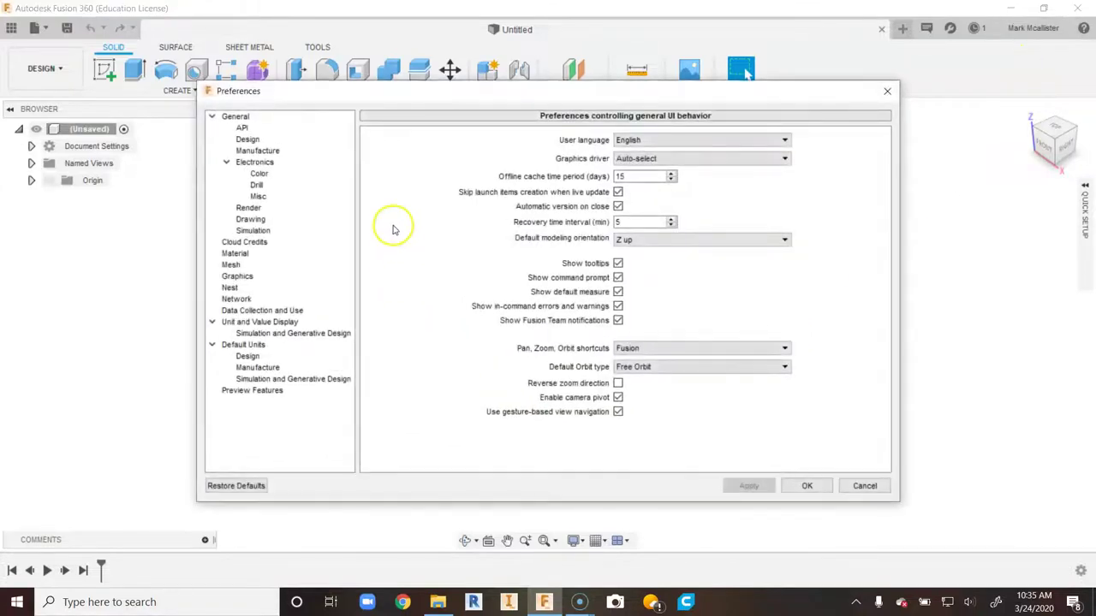
pyautogui.click(286, 219)
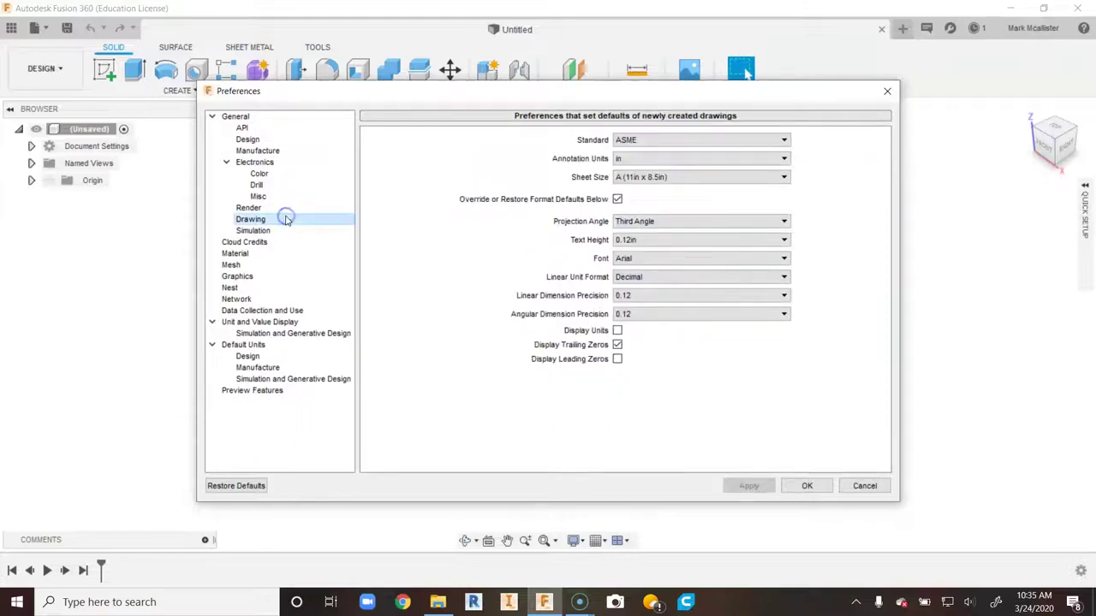
pyautogui.click(636, 177)
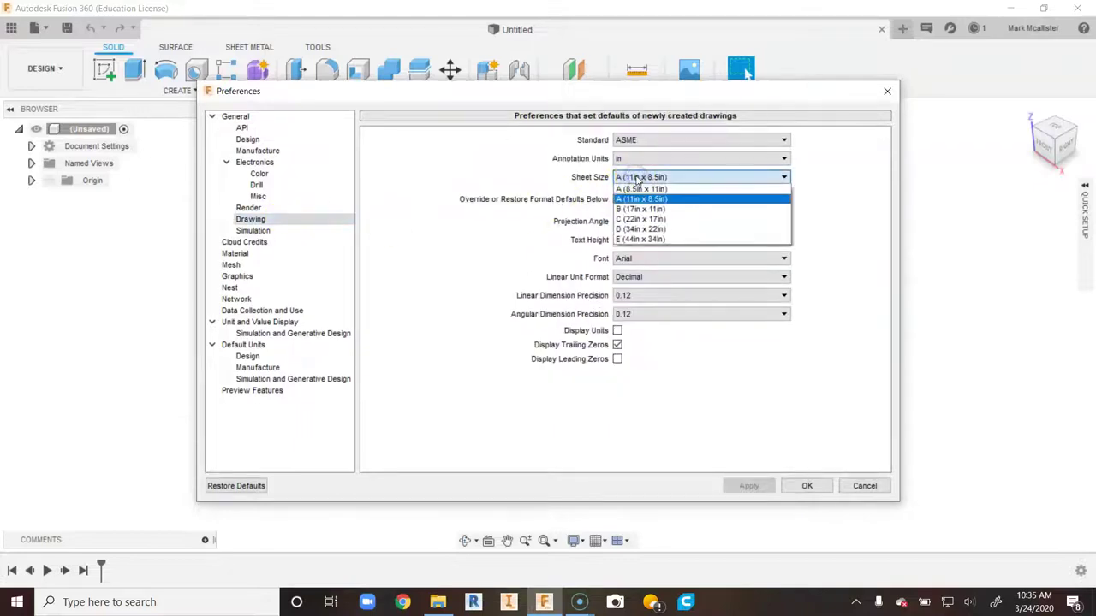
pyautogui.click(646, 200)
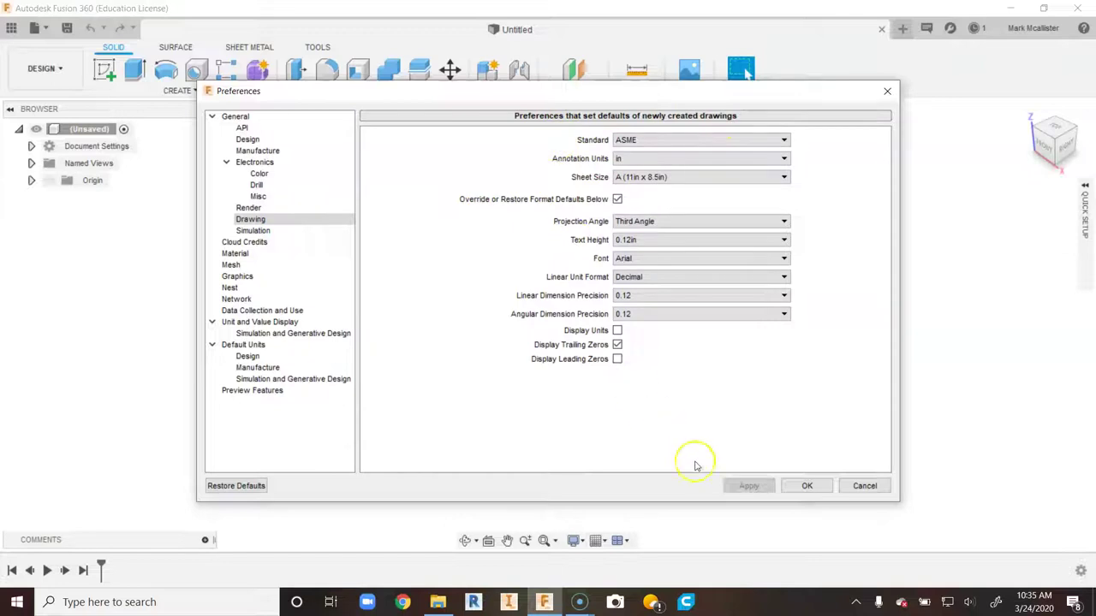
pyautogui.click(807, 485)
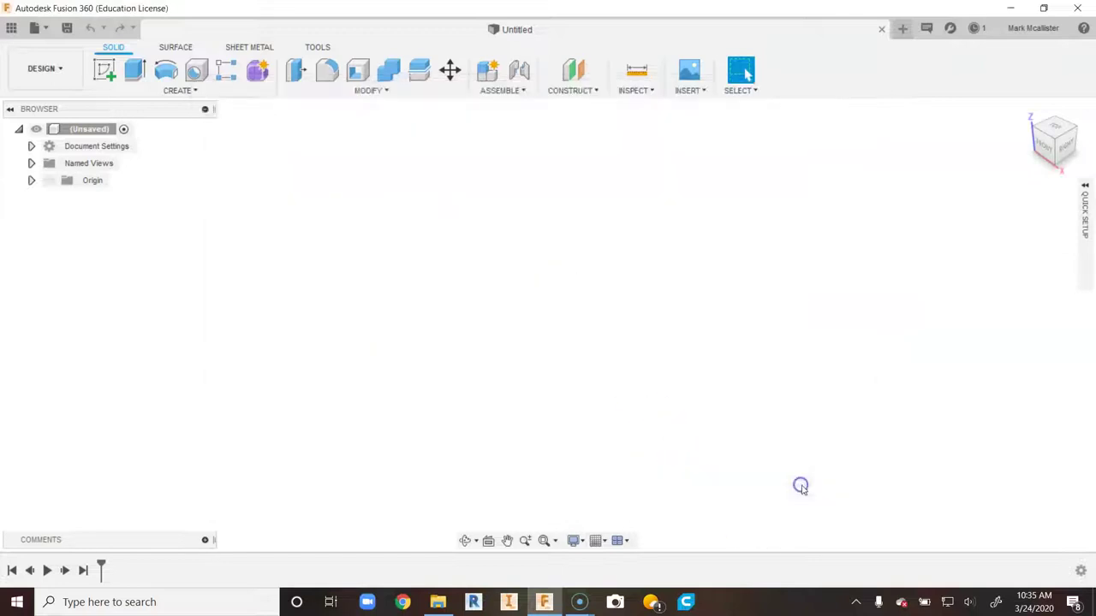
# Create a new drawing template from scratch with ASME standard, inches and an A-size sheet.
pyautogui.click(34, 28)
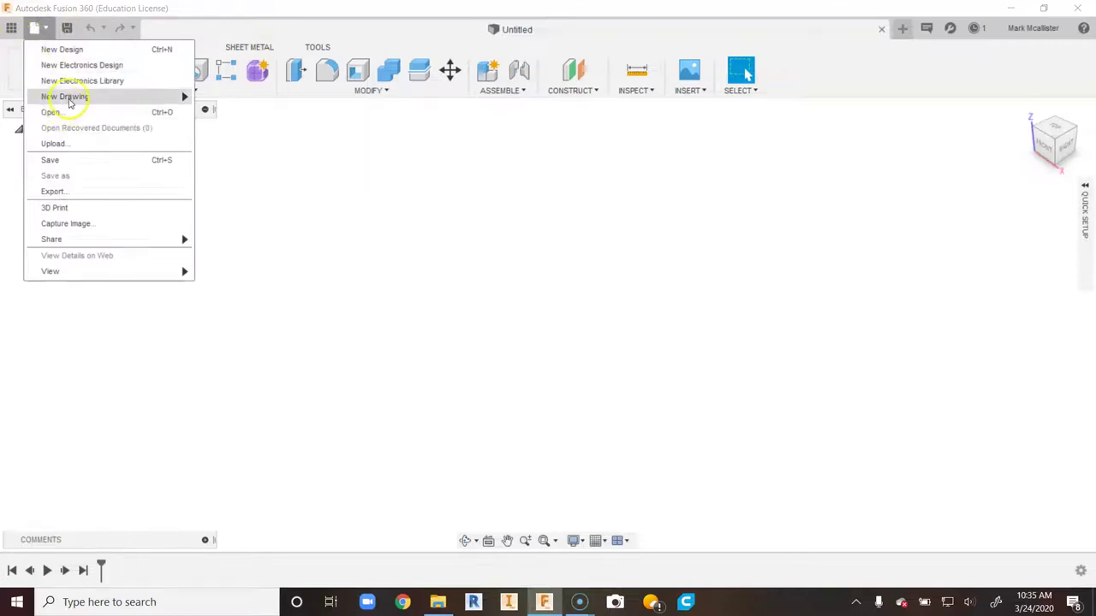
pyautogui.moveTo(77, 96)
pyautogui.click(221, 129)
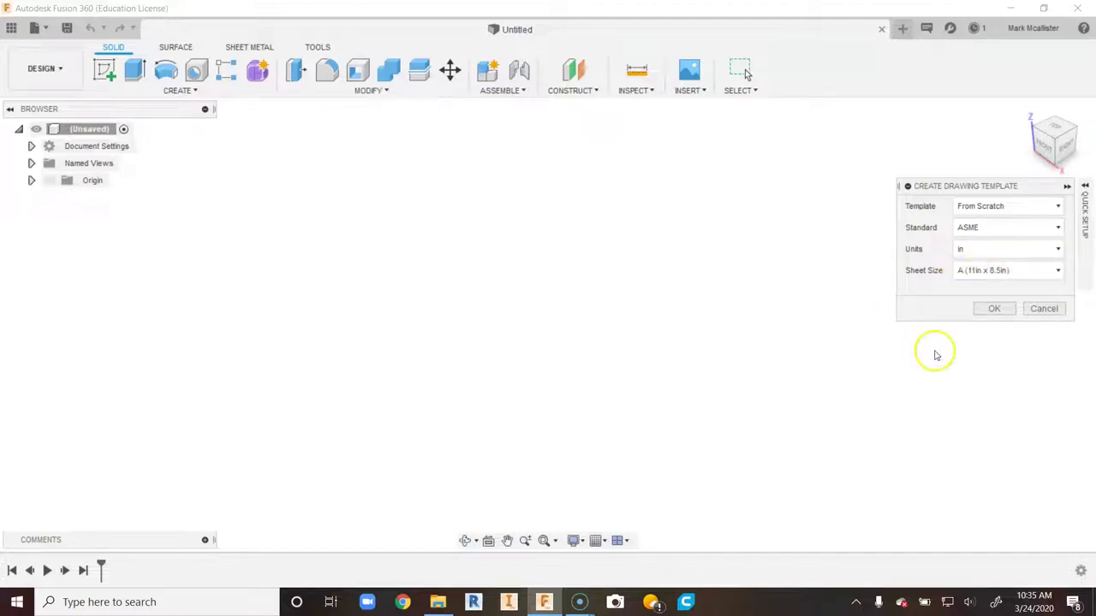
pyautogui.click(985, 308)
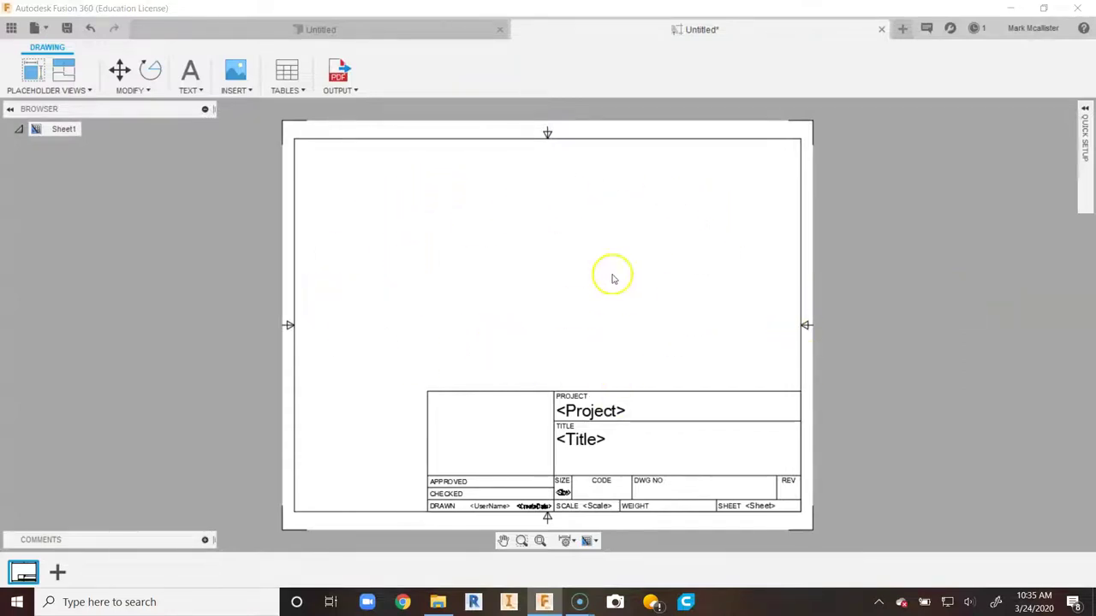
# Add a title block copied from ANSI_TITLEBLOCK, name it PLTW TITLE BLOCK, and start editing it.
pyautogui.doubleClick(612, 417)
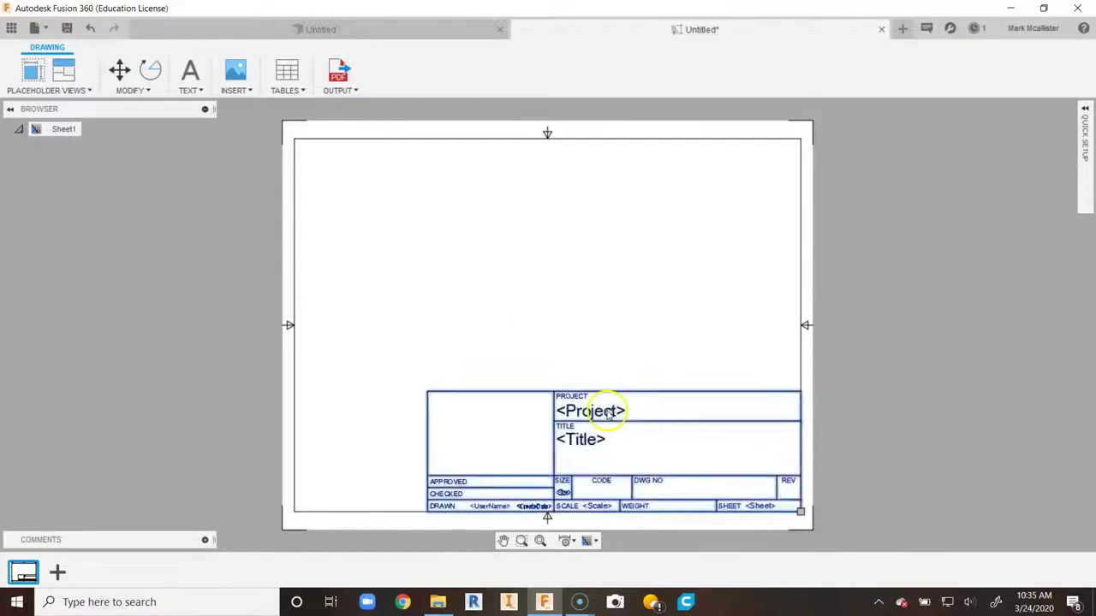
pyautogui.click(788, 167)
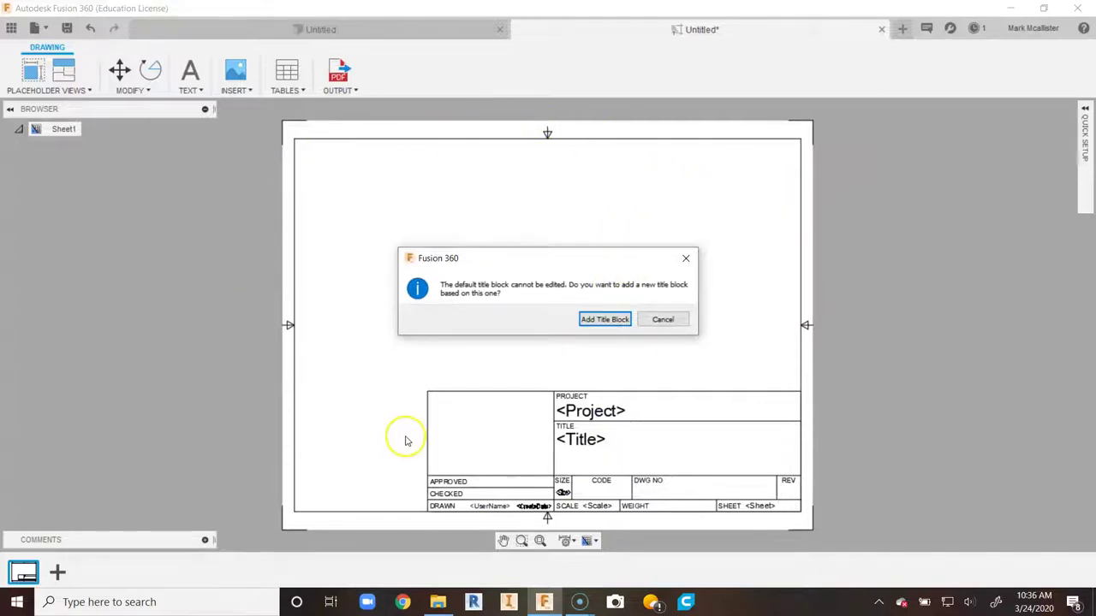
pyautogui.click(595, 319)
pyautogui.click(845, 209)
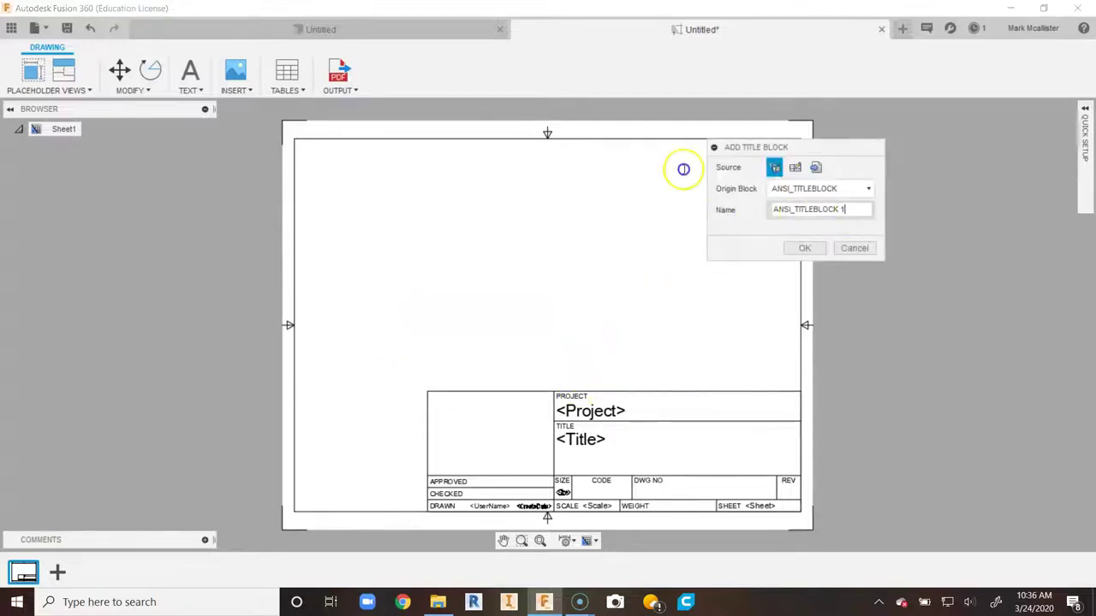
pyautogui.moveTo(844, 210); pyautogui.dragTo(768, 209)
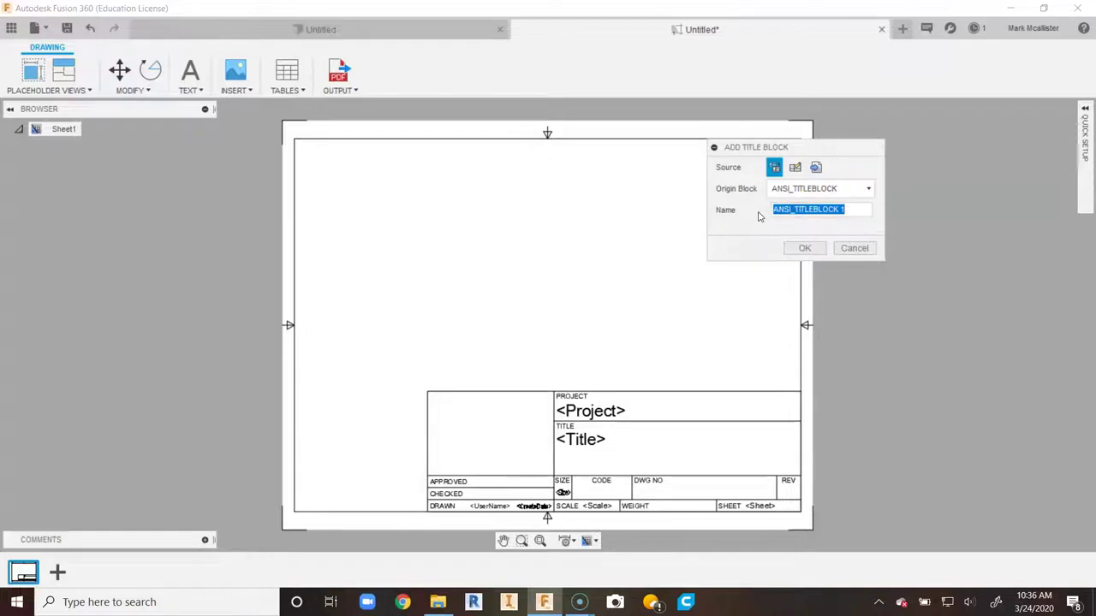
pyautogui.write('PLTW')
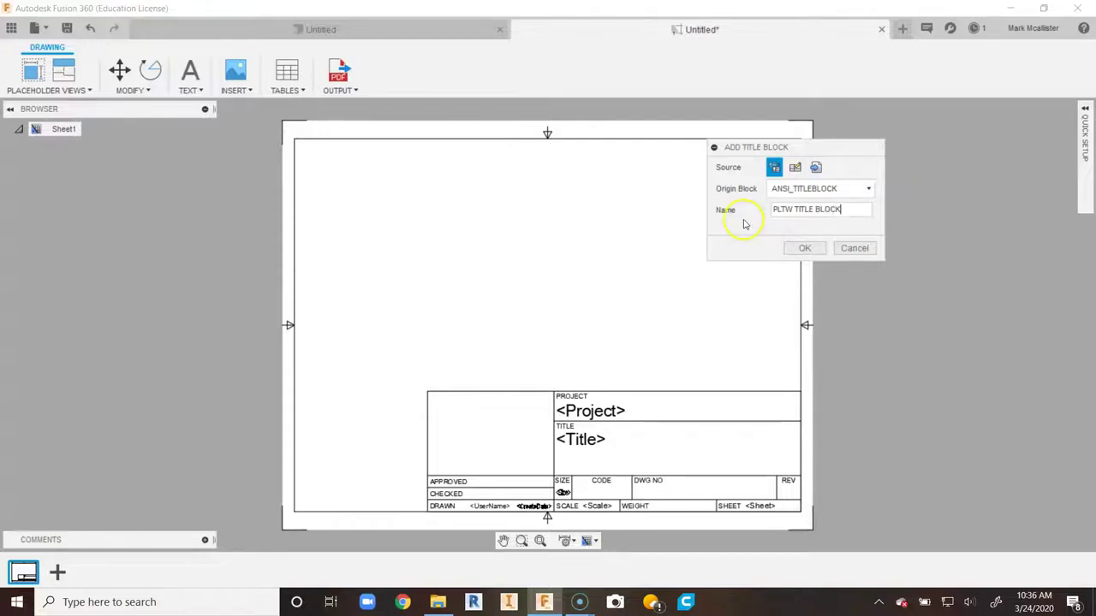
pyautogui.click(794, 247)
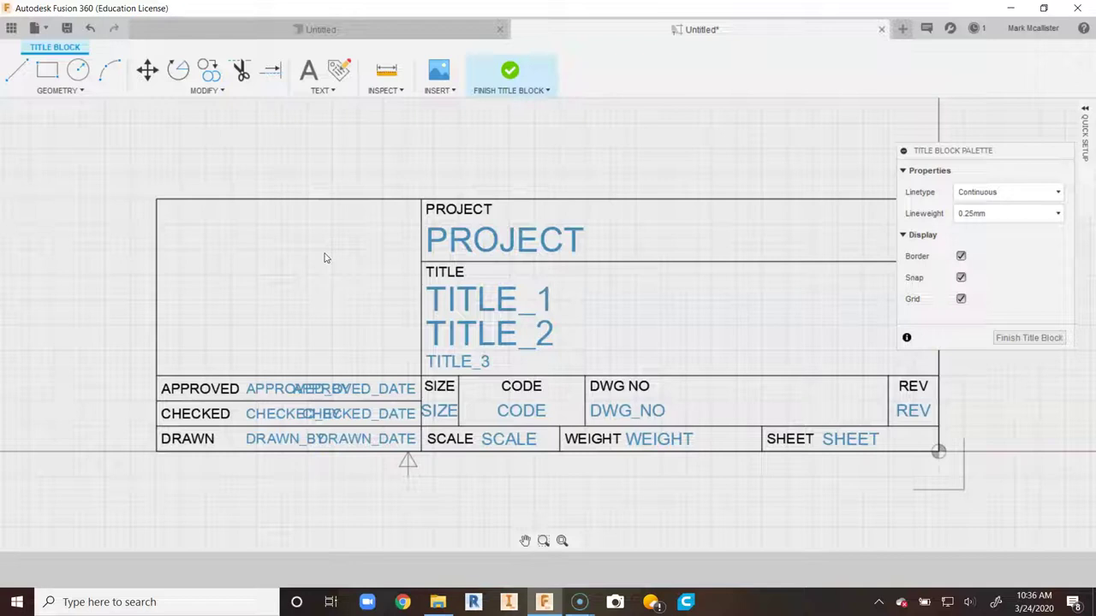
# Hide the border, window-select and delete all copied ANSI lines and text, then show the border again.
pyautogui.scroll(-4, 771, 330)
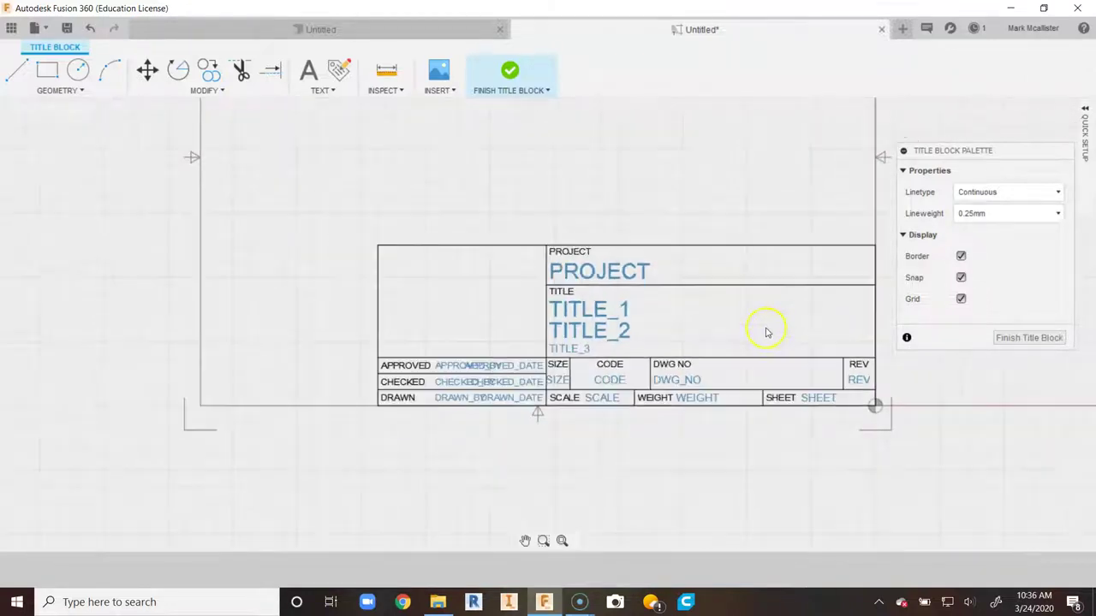
pyautogui.moveTo(771, 182); pyautogui.dragTo(556, 205, button='middle')
pyautogui.scroll(-1, 556, 206)
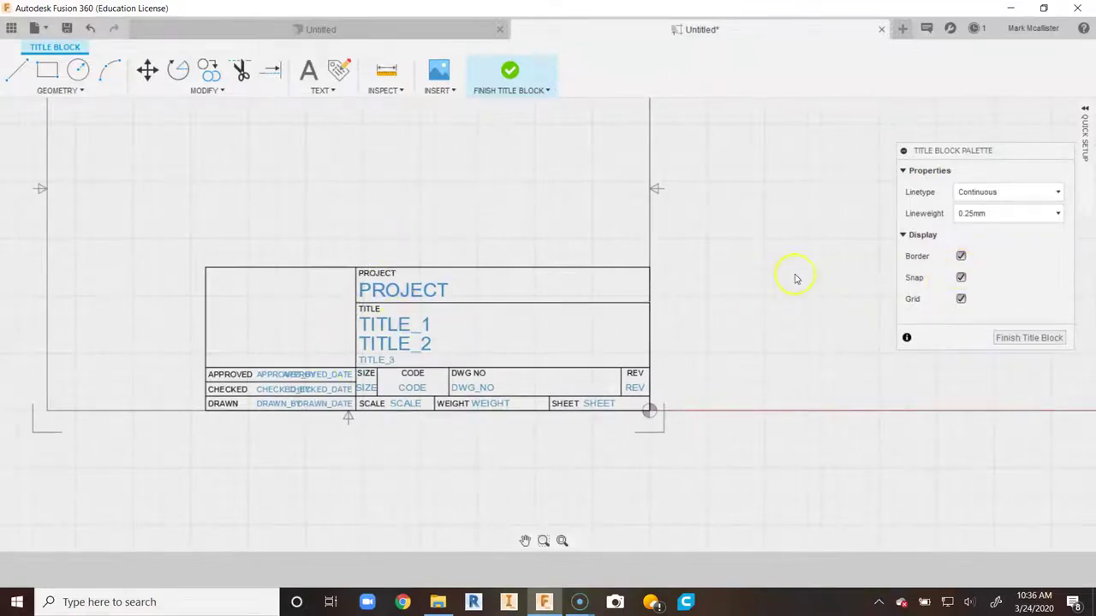
pyautogui.click(961, 257)
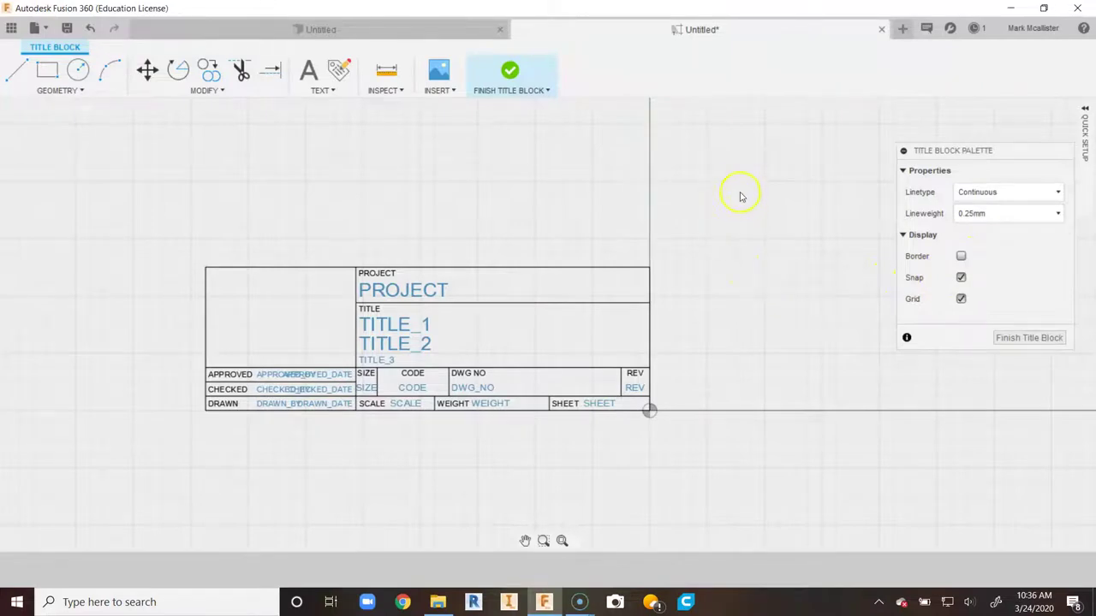
pyautogui.moveTo(741, 185); pyautogui.dragTo(150, 456)
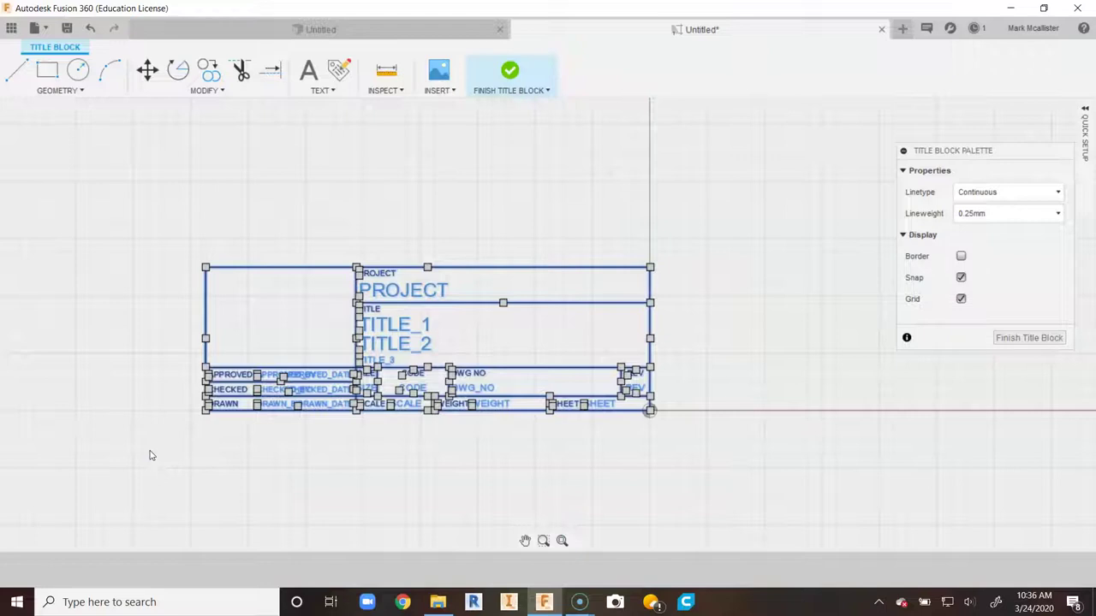
pyautogui.press('Delete')
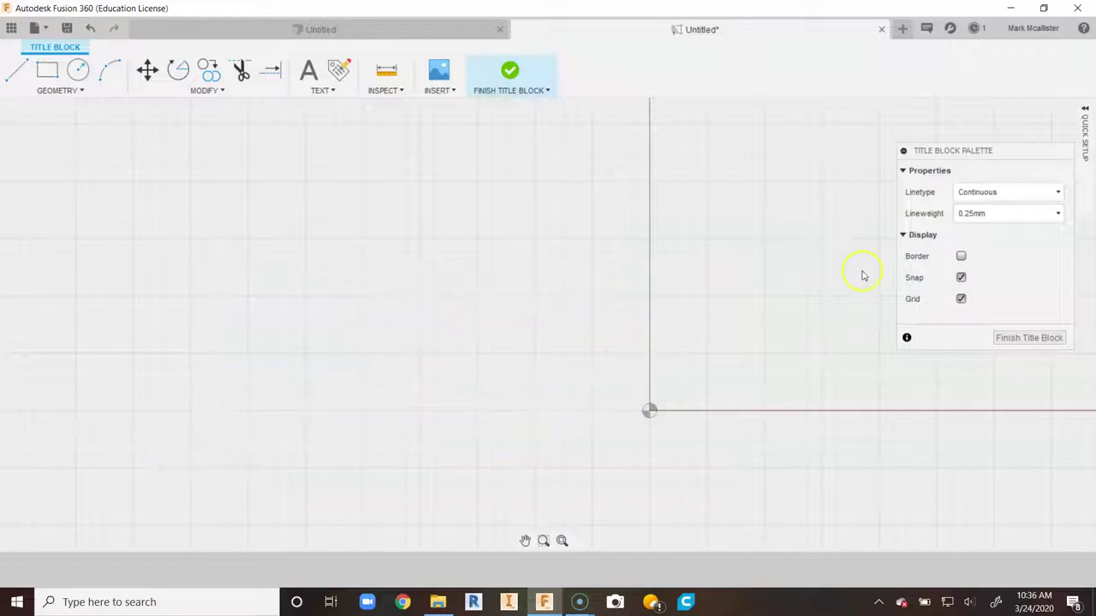
pyautogui.click(961, 257)
pyautogui.scroll(-2, 340, 340)
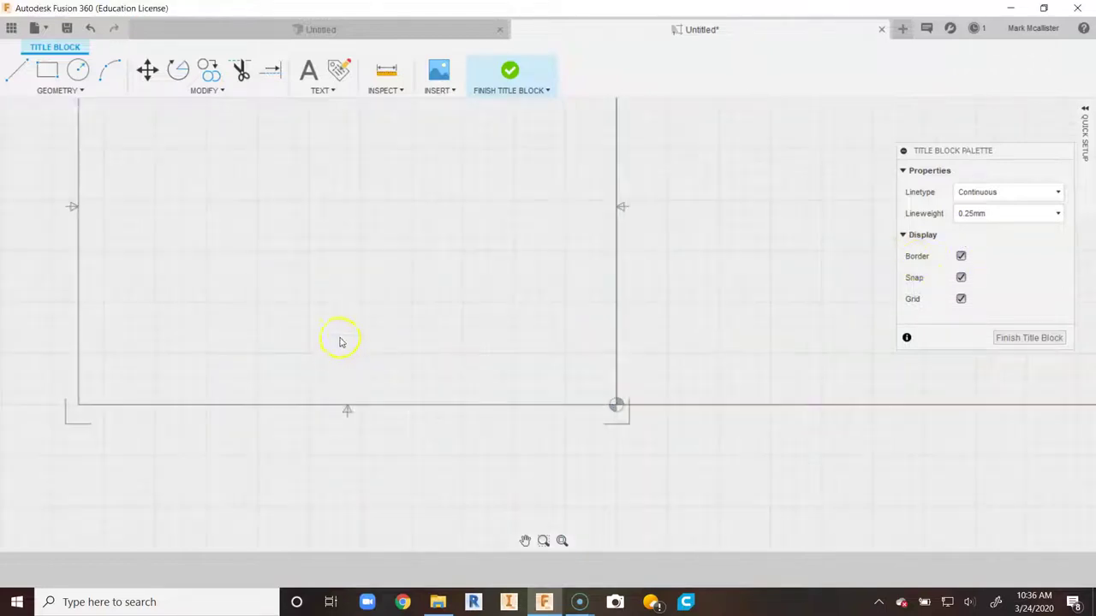
pyautogui.moveTo(340, 340); pyautogui.dragTo(362, 420, button='middle')
pyautogui.moveTo(290, 433); pyautogui.dragTo(357, 356, button='middle')
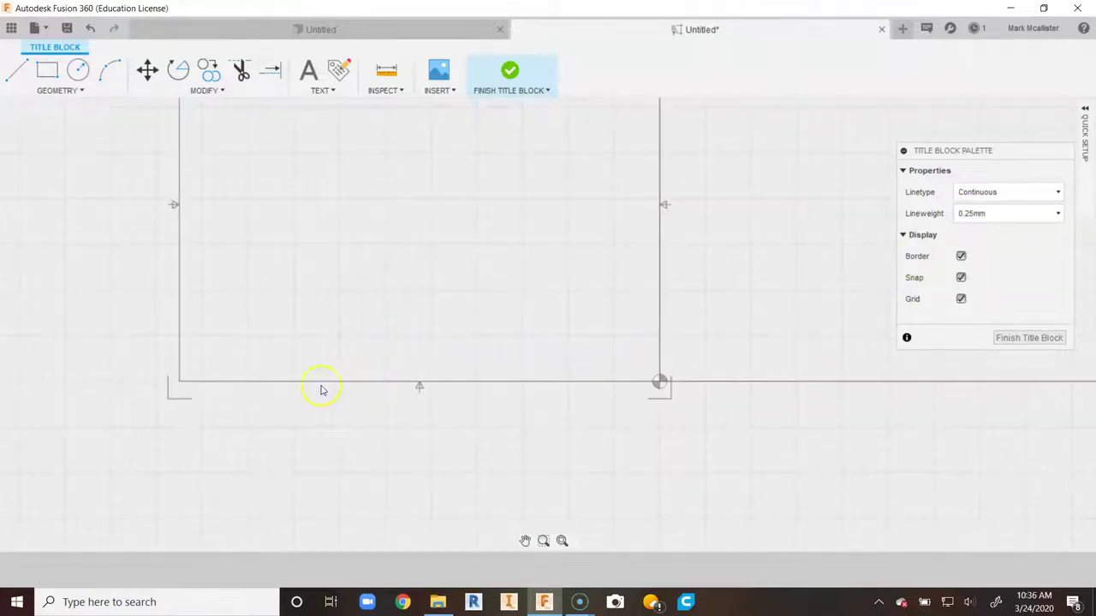
# Draw a 10.5-long horizontal line from the left border edge to the lower right border corner.
pyautogui.click(17, 69)
pyautogui.scroll(2, 182, 383)
pyautogui.scroll(1, 179, 380)
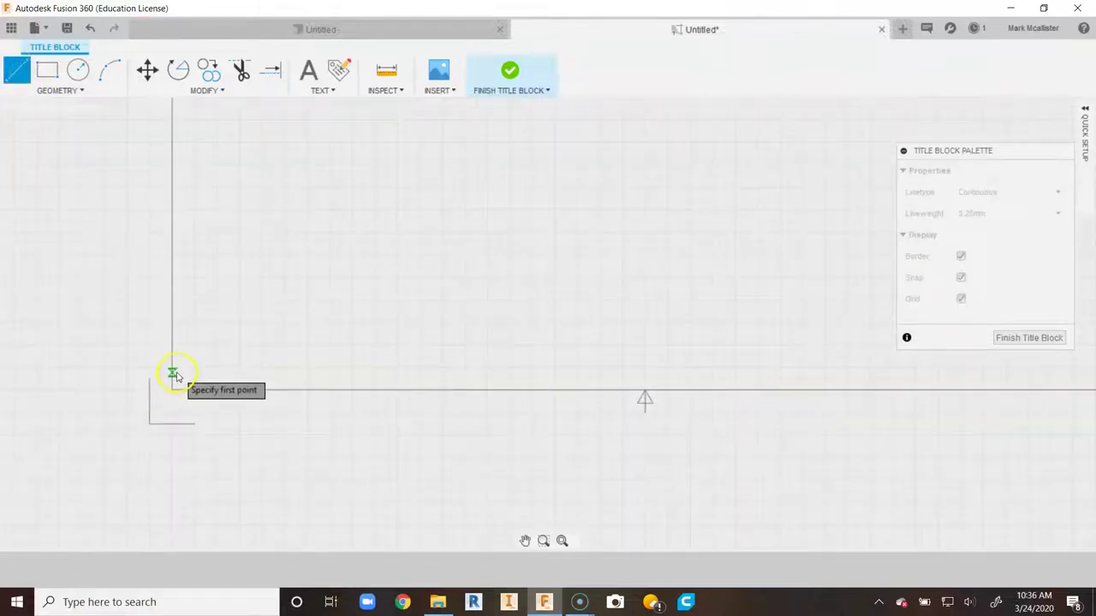
pyautogui.click(172, 368)
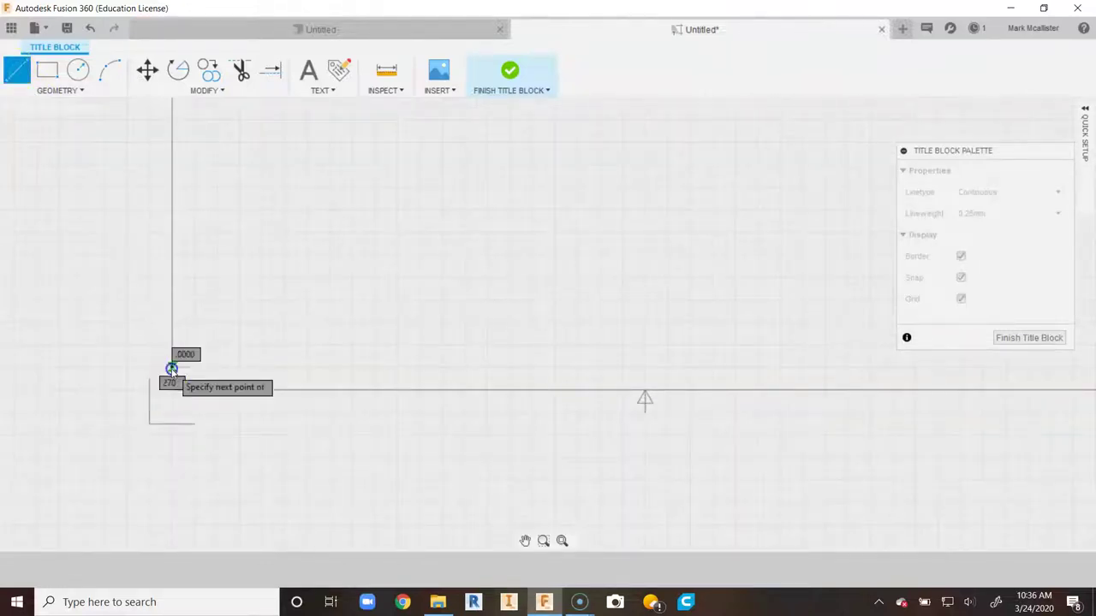
pyautogui.moveTo(863, 358); pyautogui.dragTo(526, 320, button='middle')
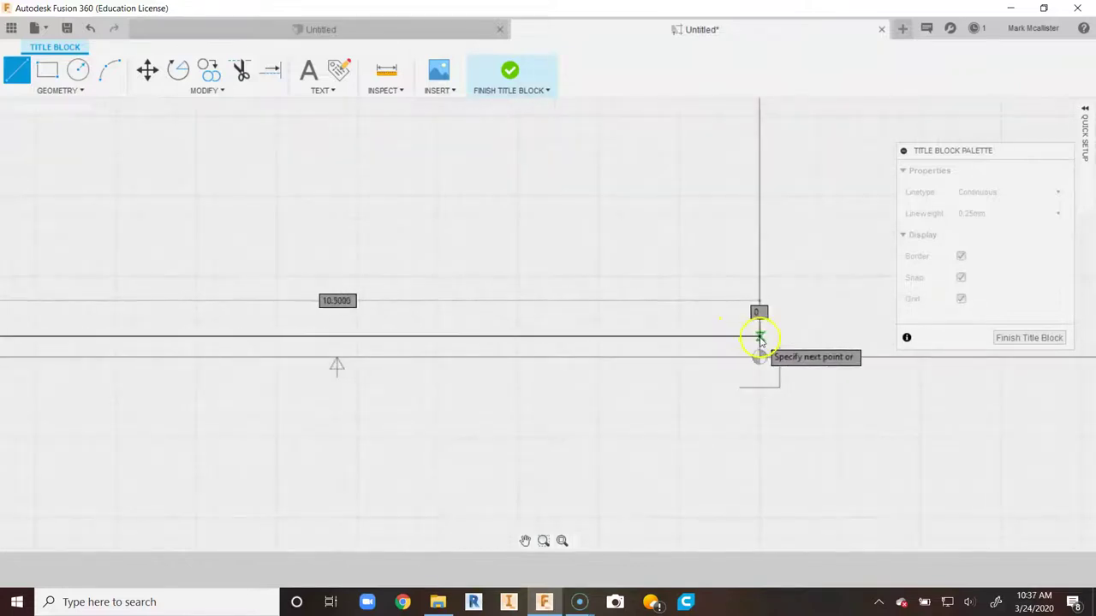
pyautogui.click(758, 337)
pyautogui.rightClick(573, 250)
pyautogui.click(614, 250)
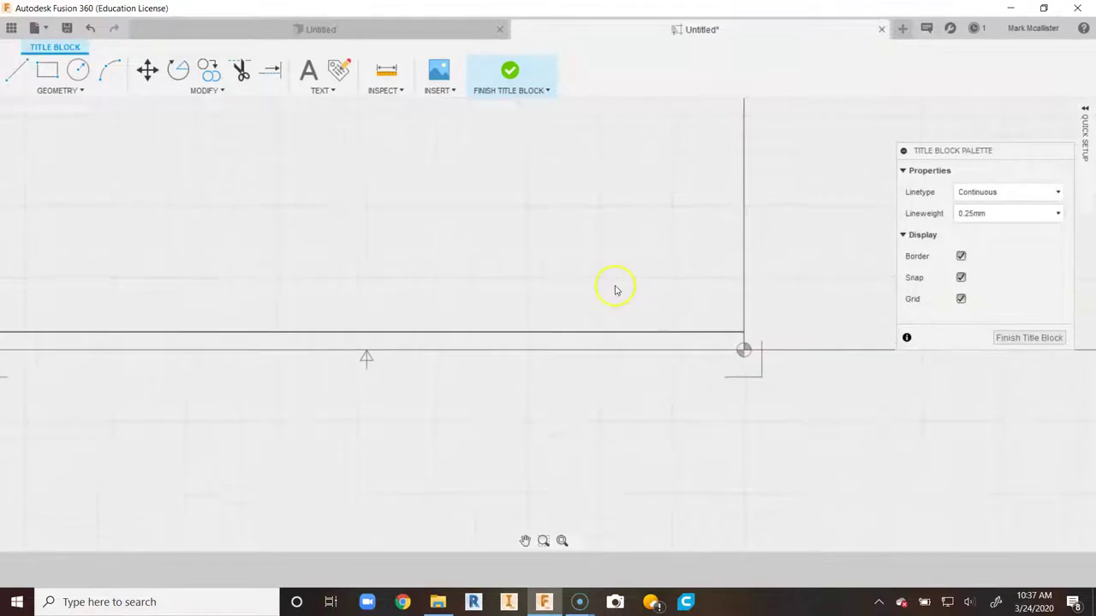
pyautogui.scroll(-1, 562, 278)
pyautogui.moveTo(512, 268); pyautogui.dragTo(624, 300, button='middle')
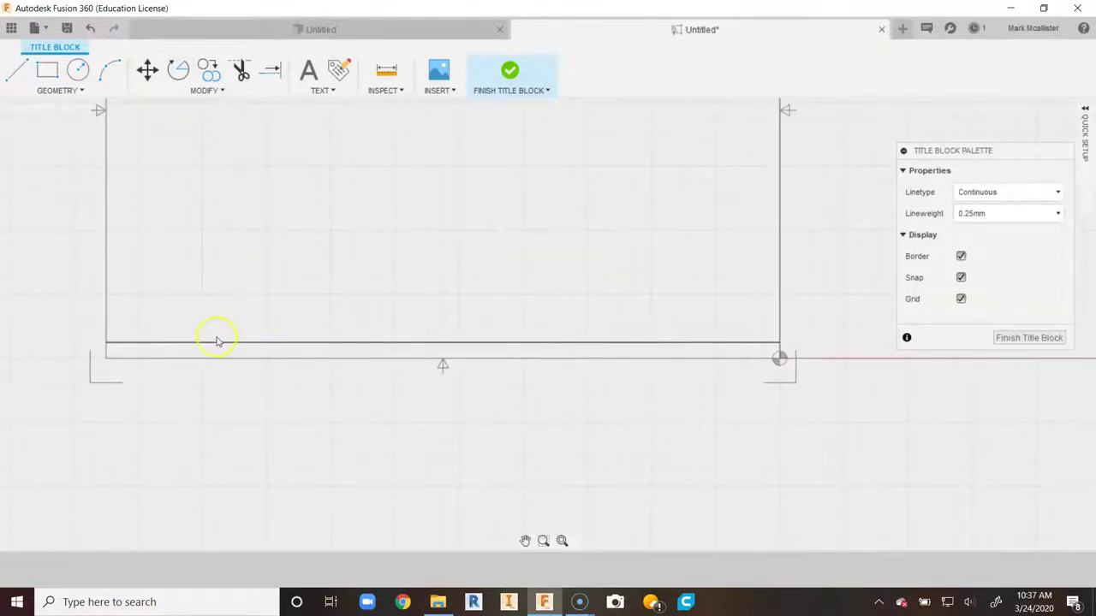
pyautogui.click(189, 342)
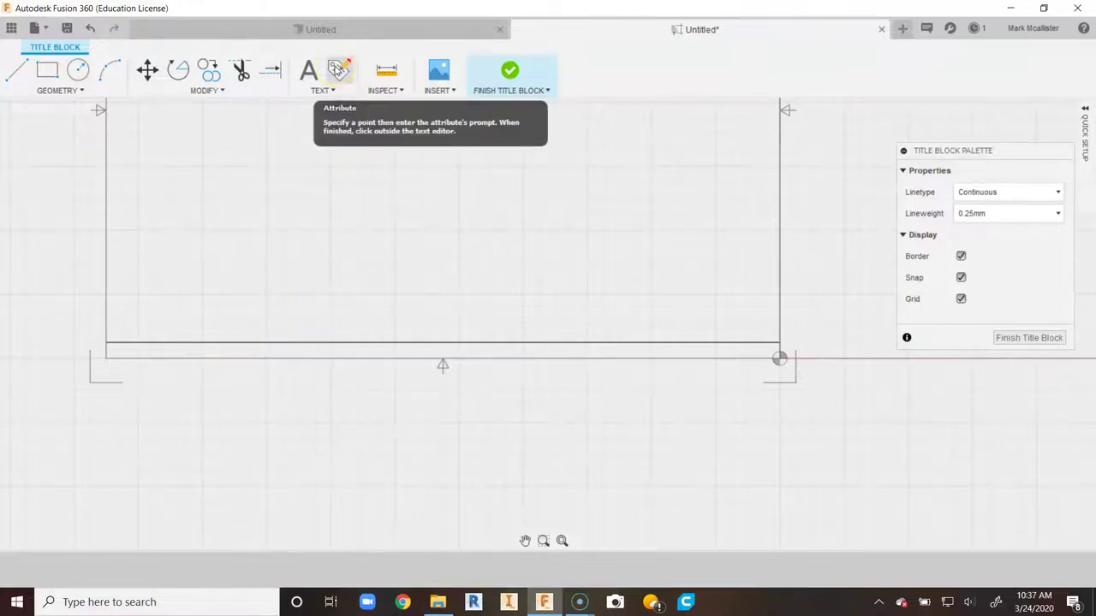
# Place a Drawn By attribute at the line's left end and nudge DRAWN_BY slightly right.
pyautogui.click(338, 69)
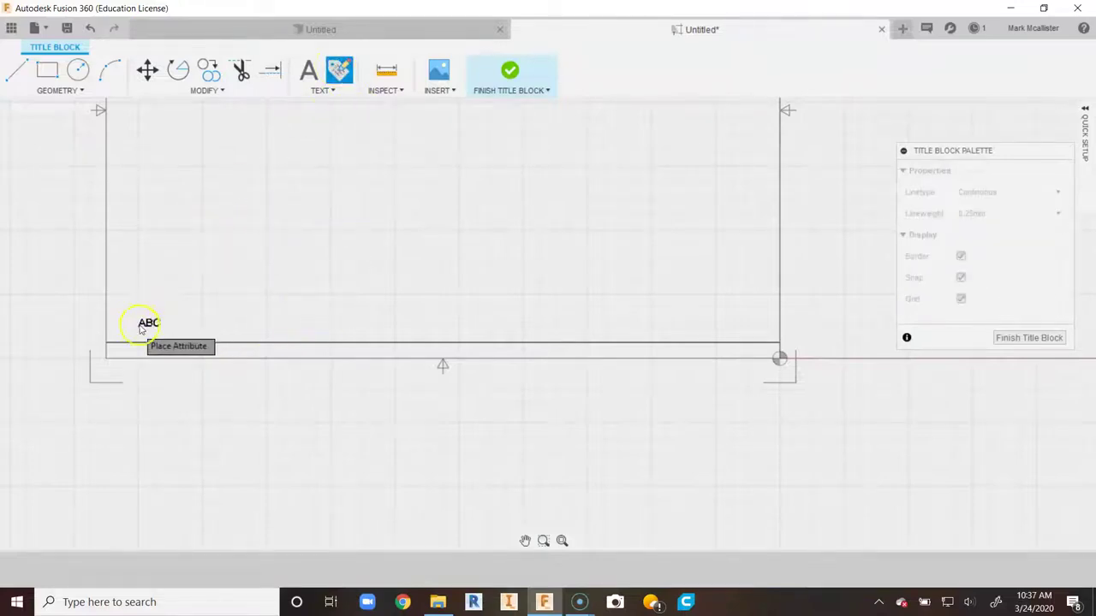
pyautogui.scroll(1, 109, 342)
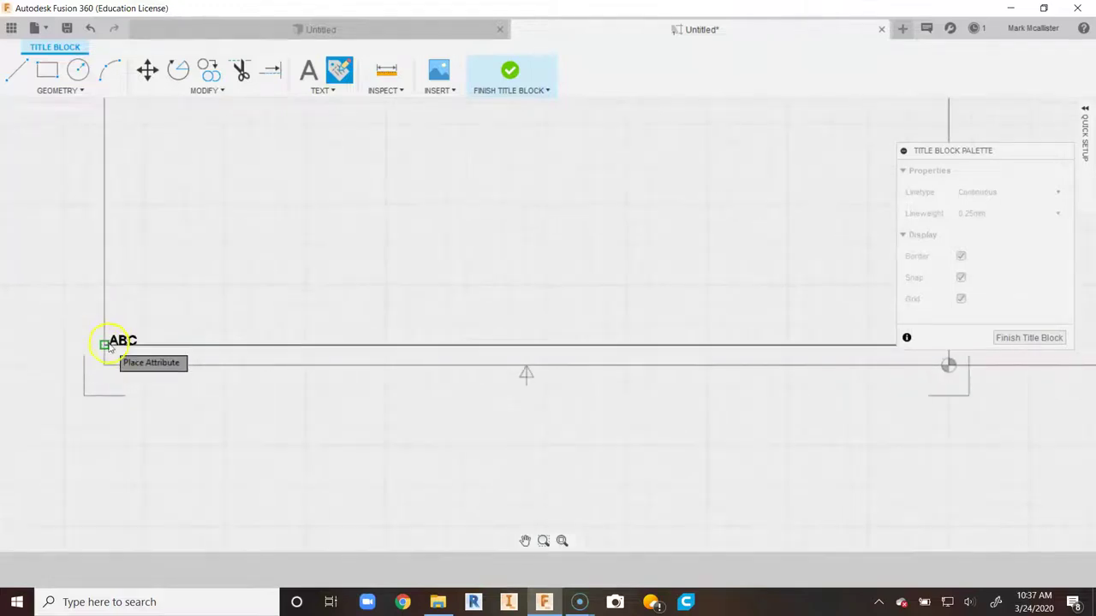
pyautogui.scroll(1, 106, 345)
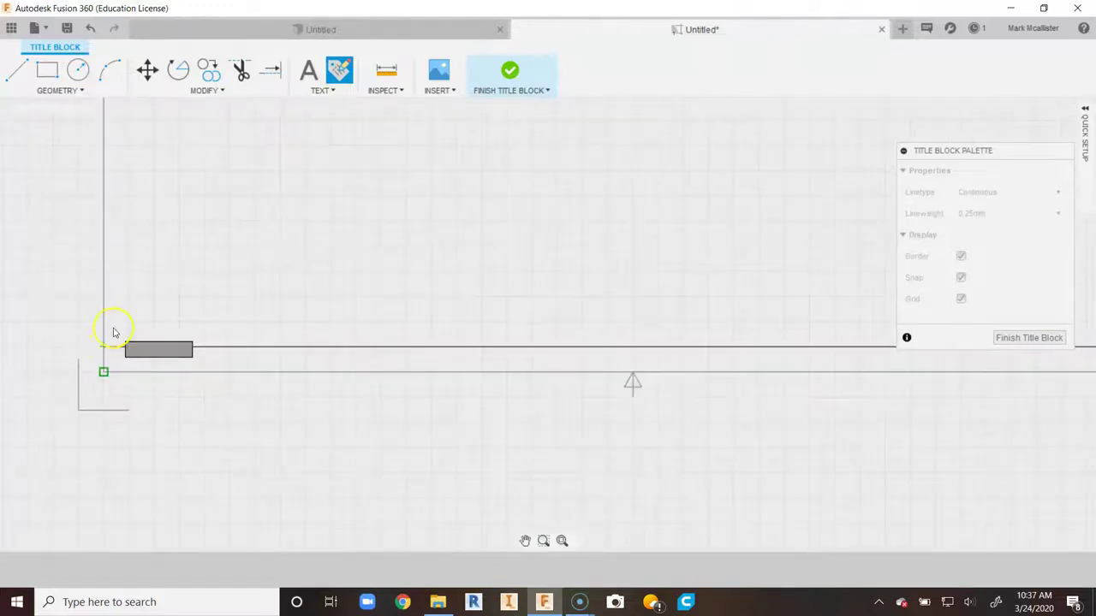
pyautogui.click(104, 346)
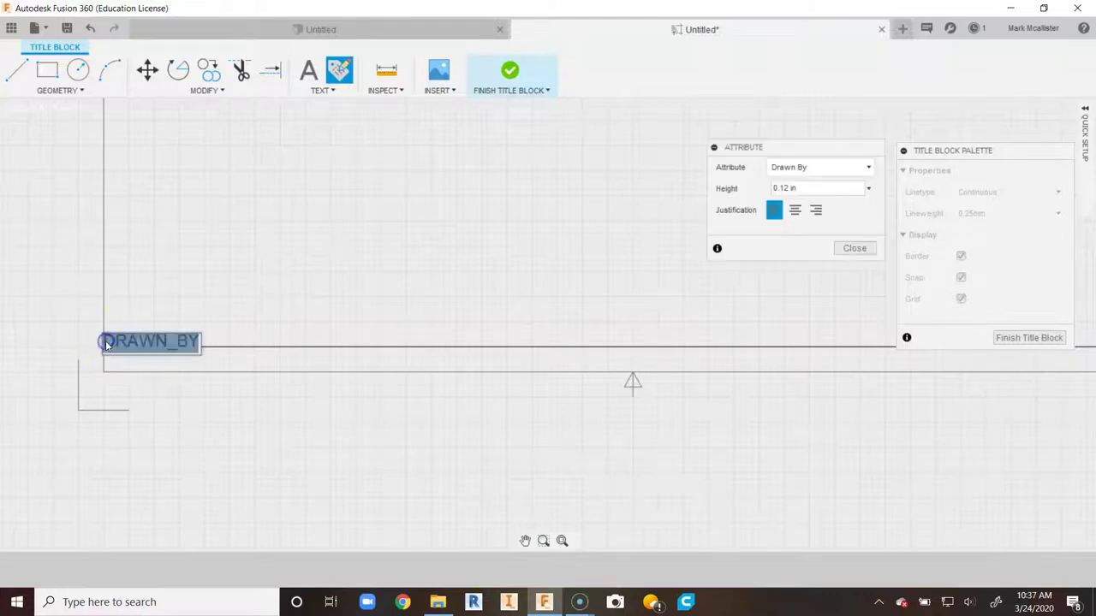
pyautogui.click(797, 168)
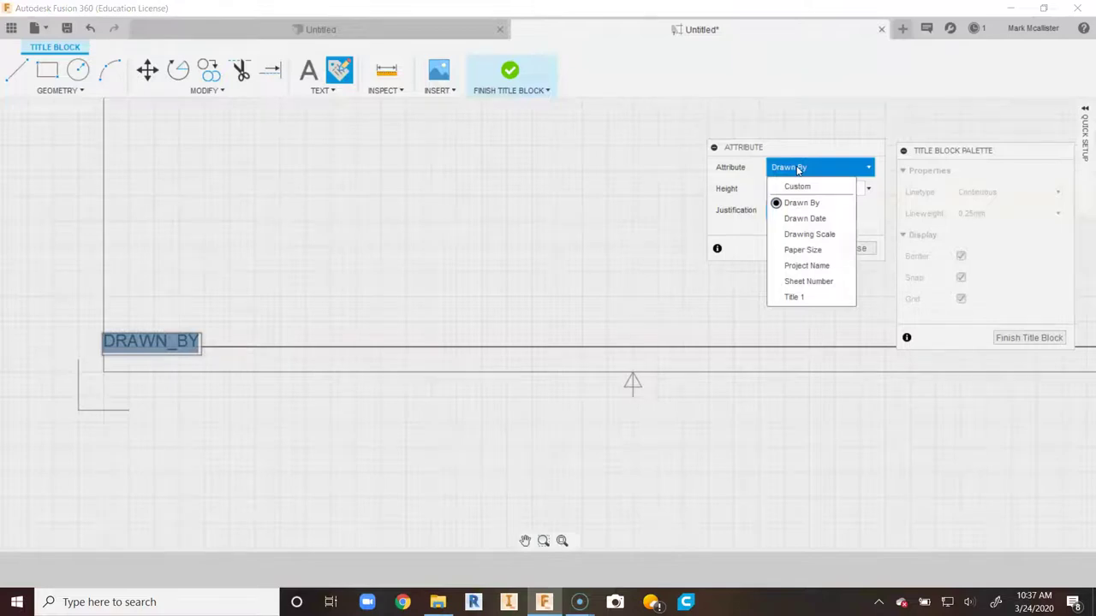
pyautogui.click(797, 169)
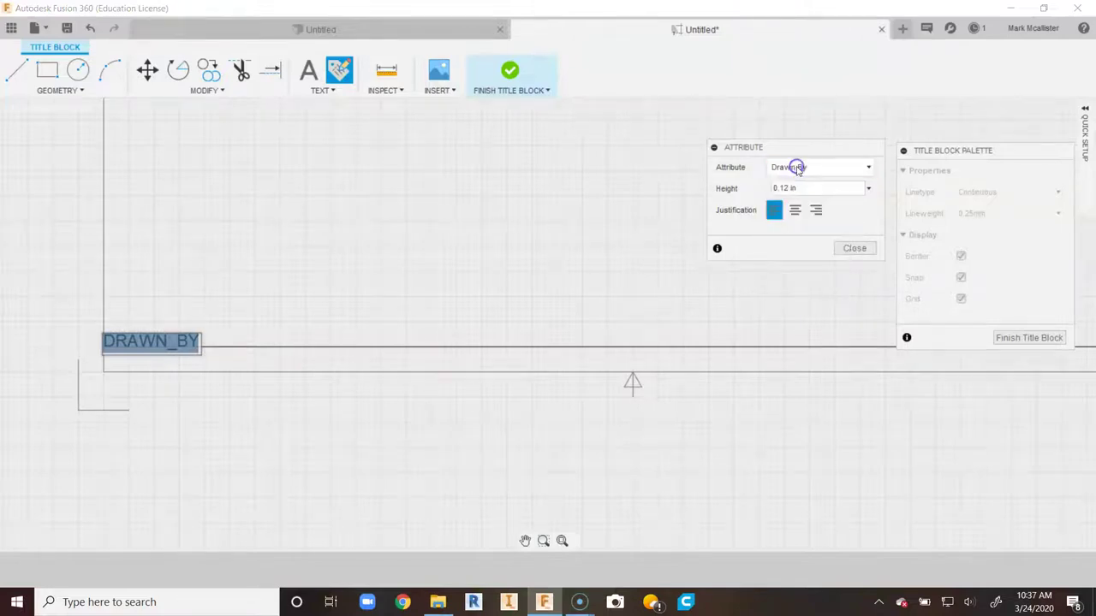
pyautogui.click(856, 248)
pyautogui.click(153, 311)
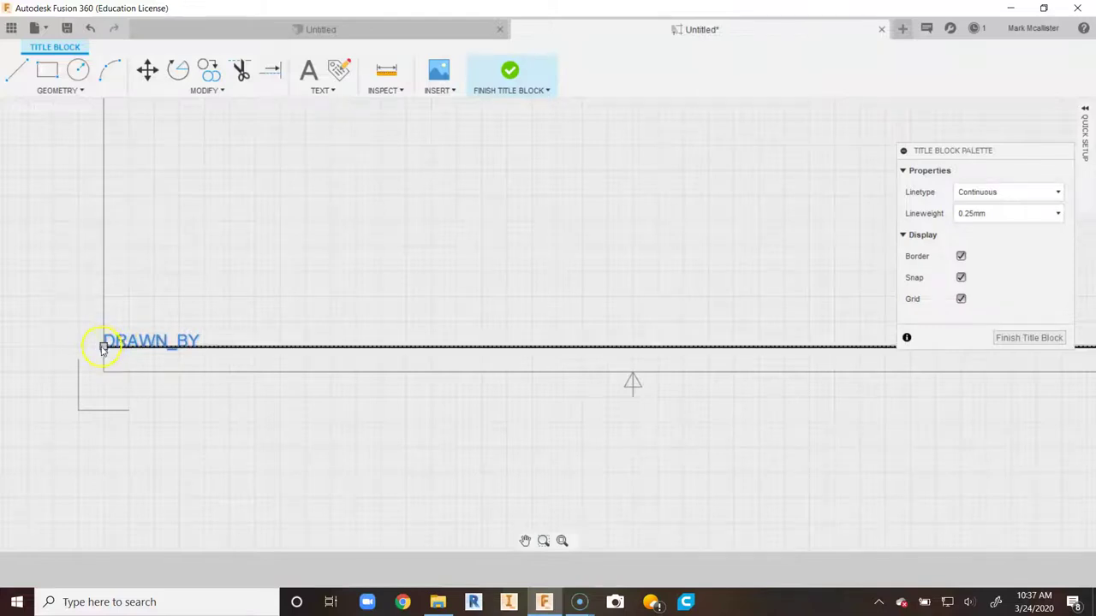
pyautogui.moveTo(103, 346); pyautogui.dragTo(143, 354)
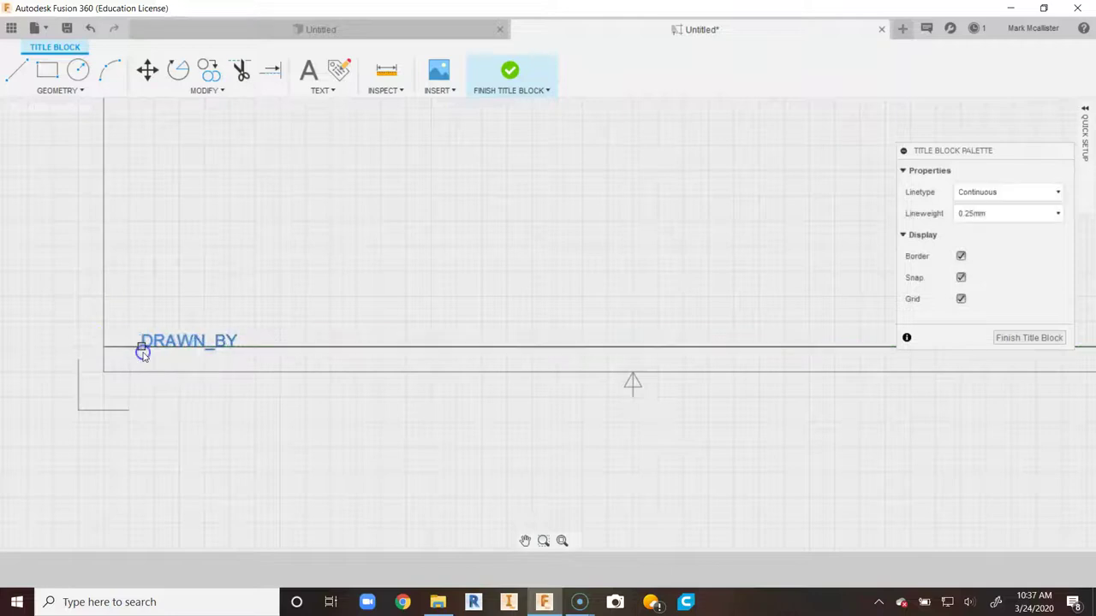
pyautogui.click(191, 307)
# Add a Project Name attribute, move PROJECT right of DRAWN_BY, and place another attribute at the left corner.
pyautogui.click(339, 70)
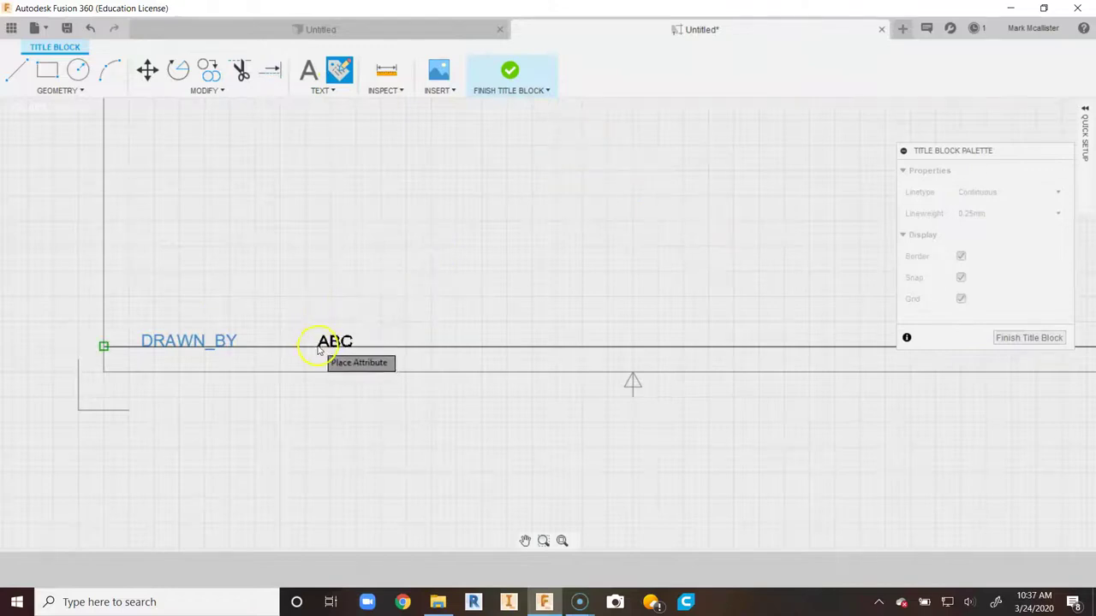
pyautogui.click(103, 345)
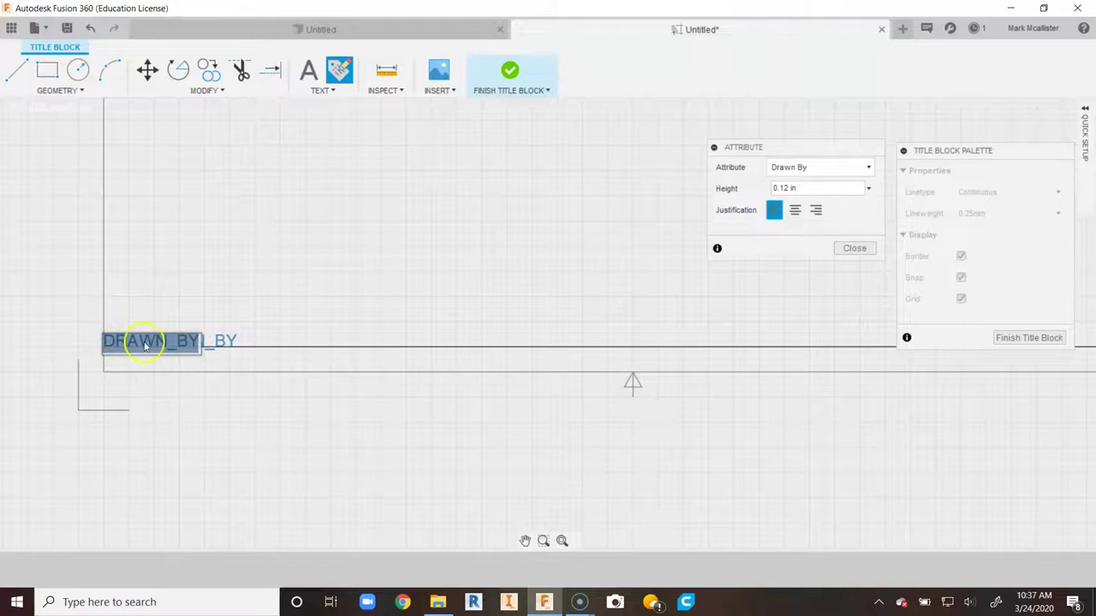
pyautogui.click(796, 169)
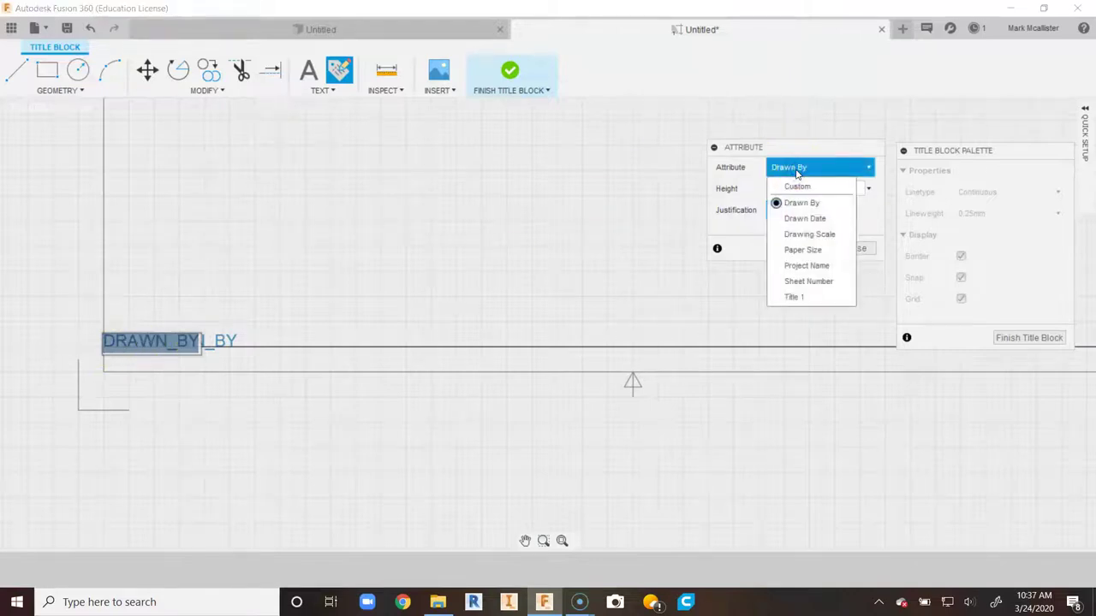
pyautogui.click(805, 266)
pyautogui.click(852, 248)
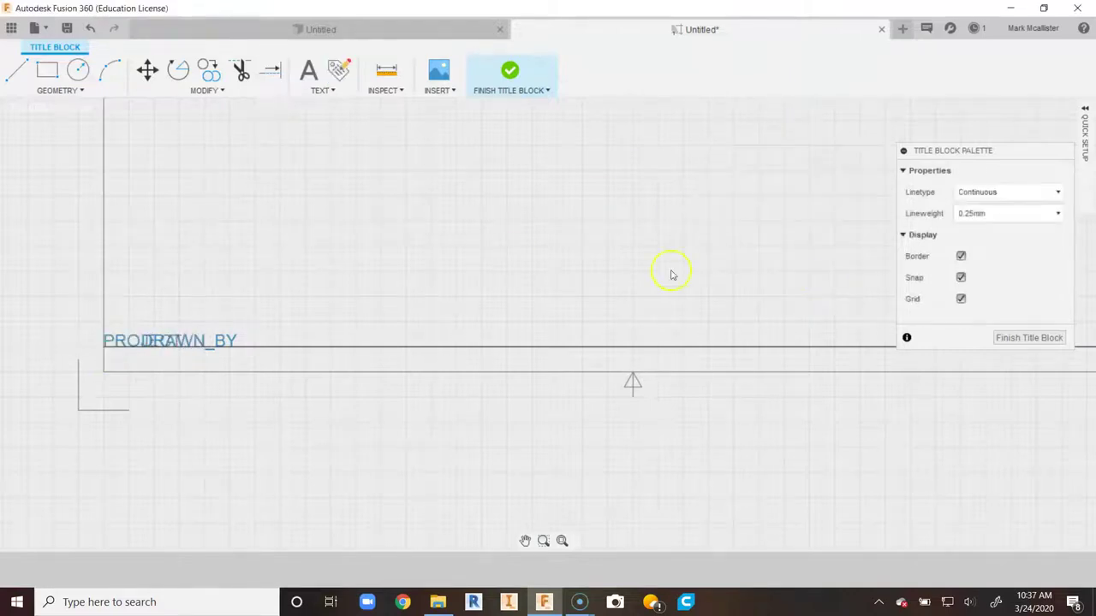
pyautogui.click(103, 347)
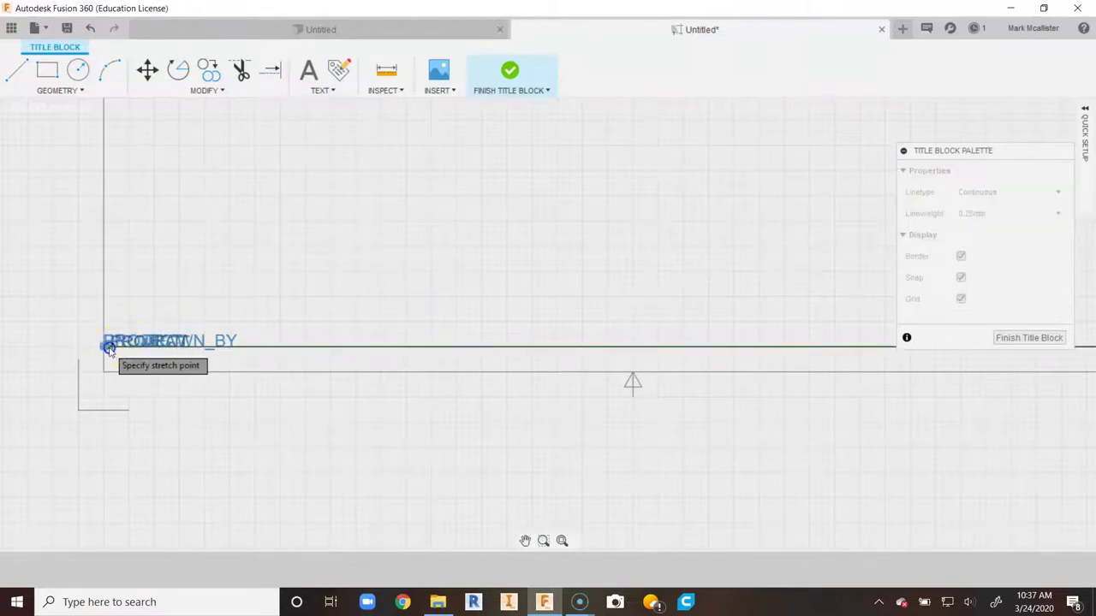
pyautogui.click(332, 347)
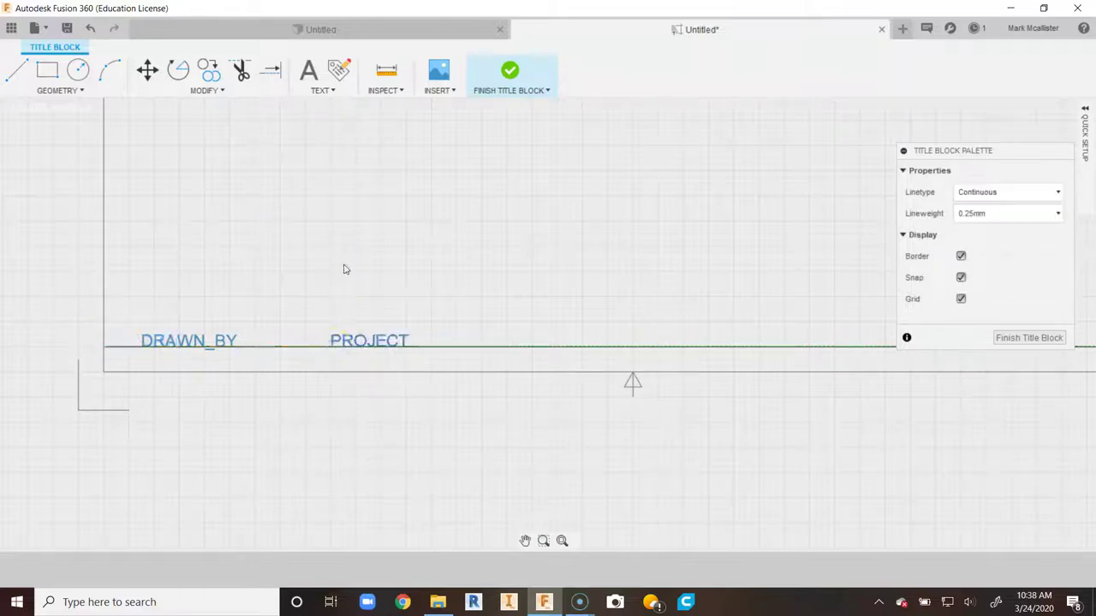
pyautogui.click(339, 70)
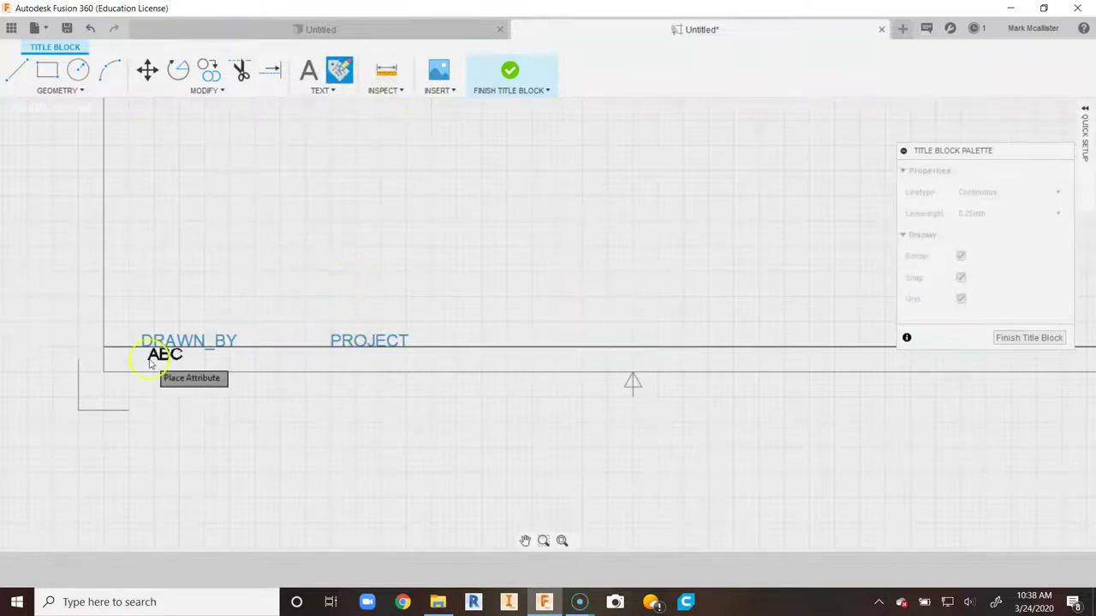
pyautogui.click(104, 347)
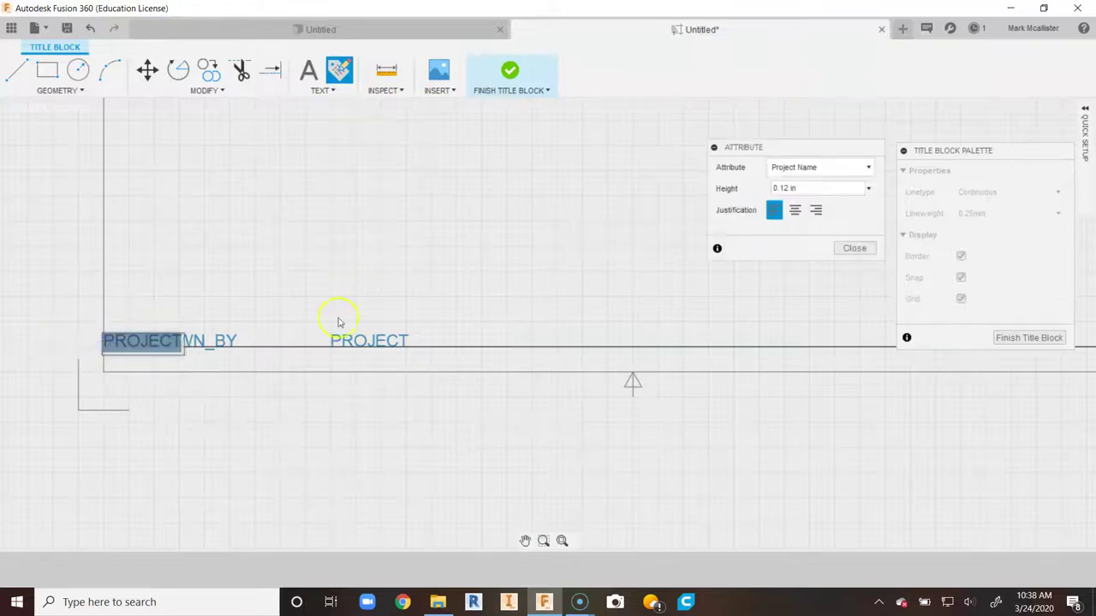
# Make the third attribute Title 1 and move TITLE_1 along the line to the right of PROJECT.
pyautogui.click(796, 167)
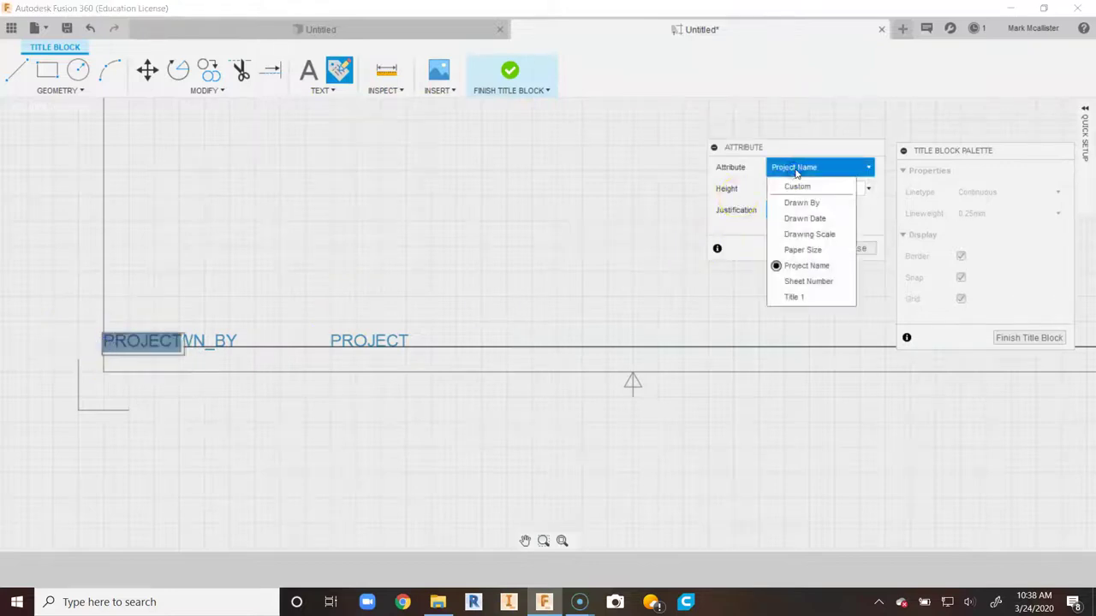
pyautogui.click(814, 298)
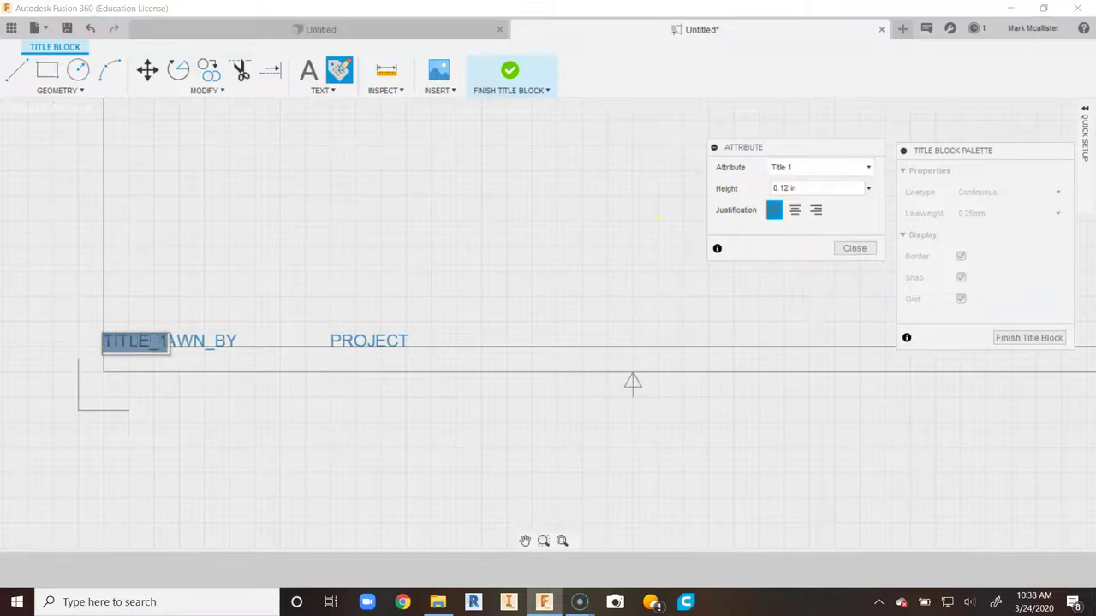
pyautogui.click(852, 249)
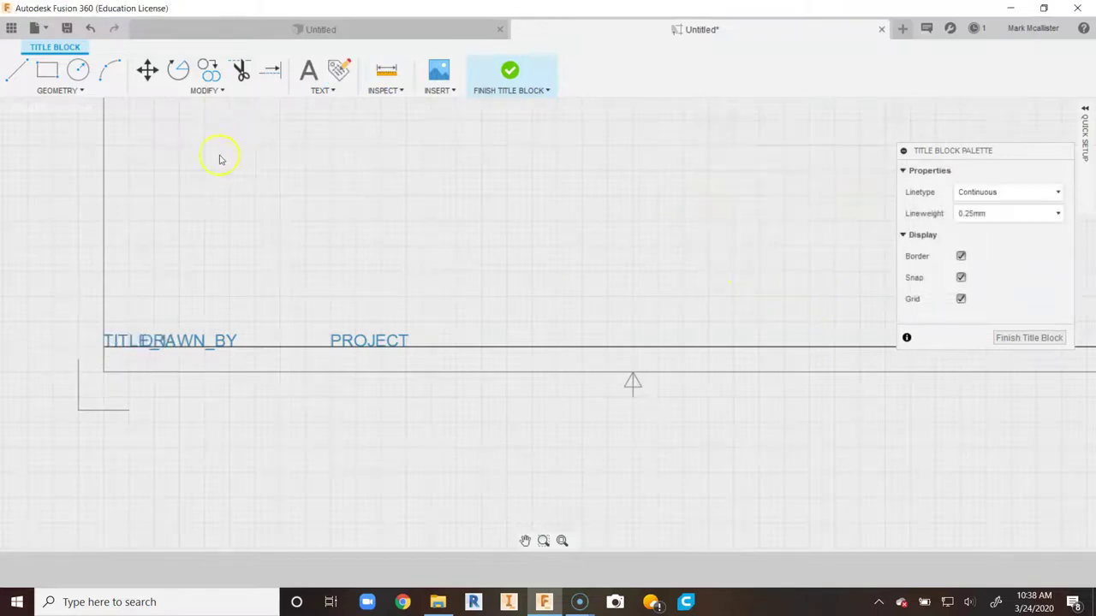
pyautogui.click(103, 347)
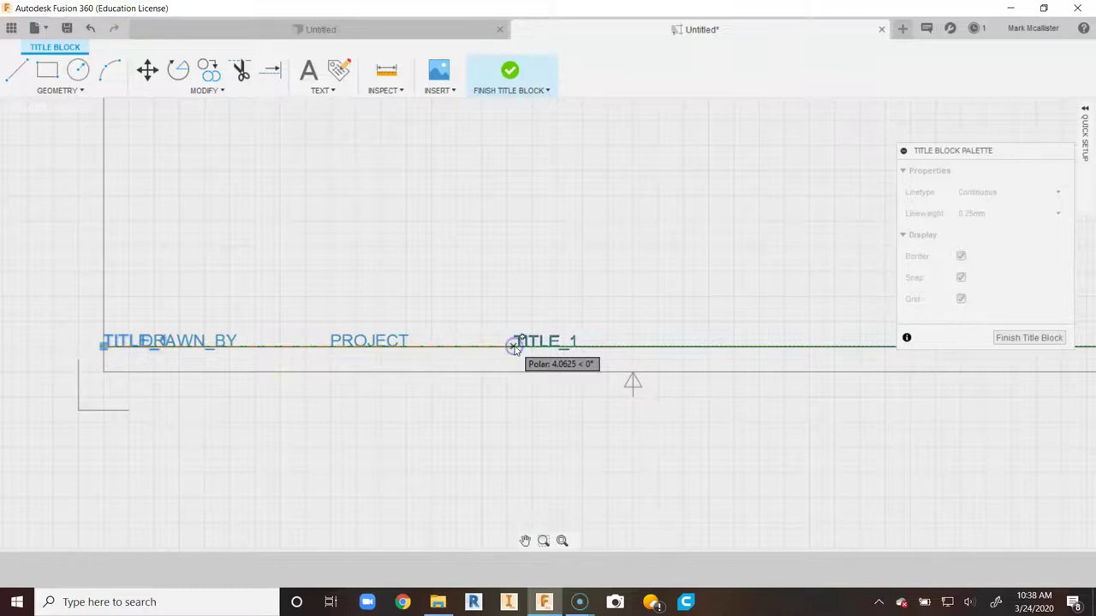
pyautogui.click(514, 347)
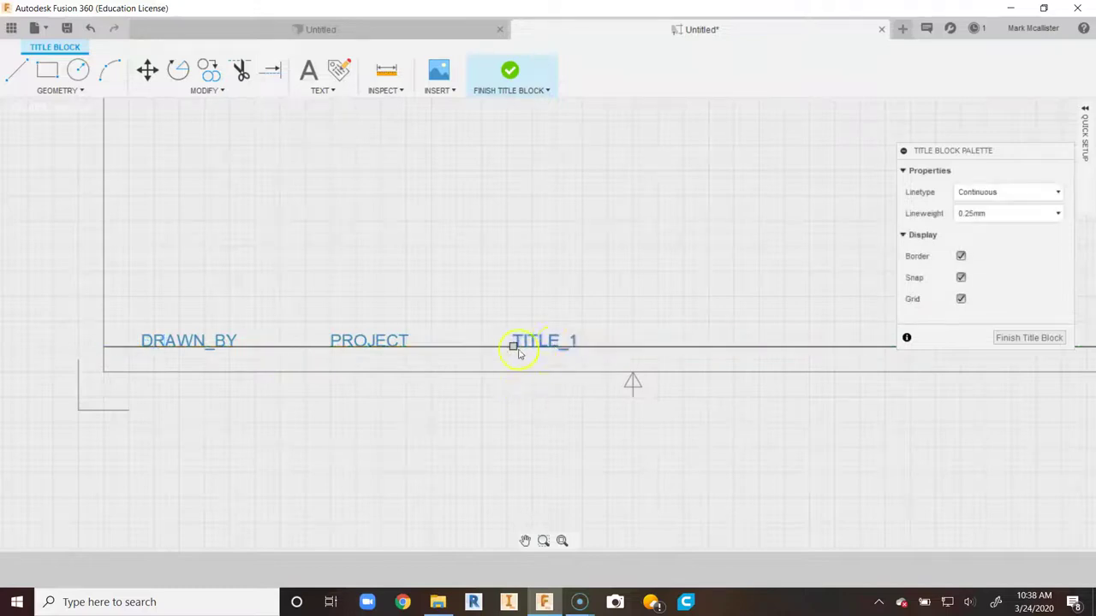
pyautogui.moveTo(615, 286); pyautogui.dragTo(593, 298, button='middle')
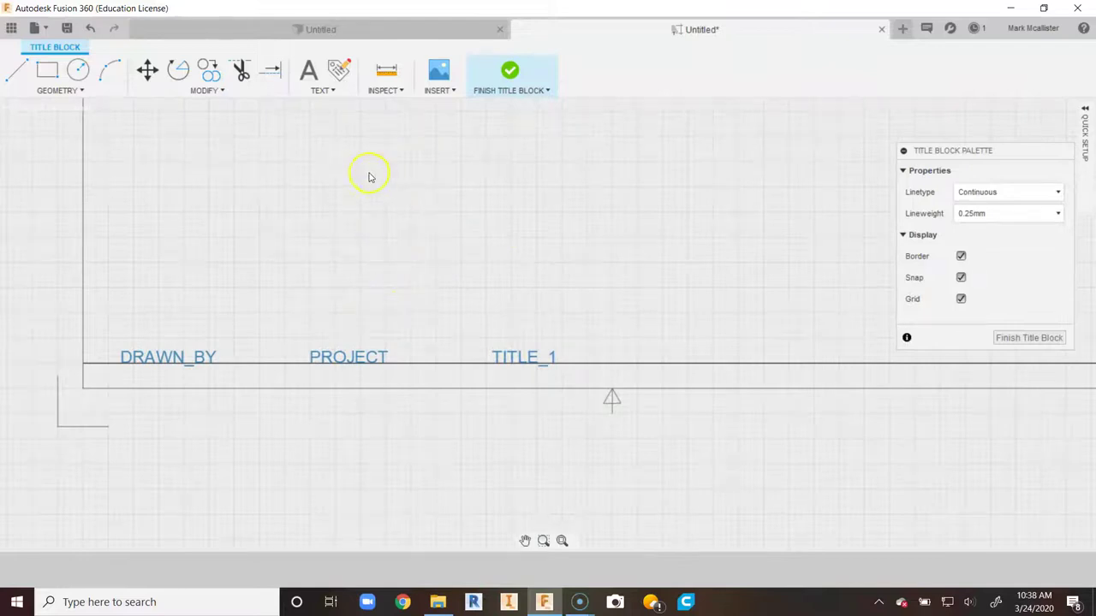
# Place a Drawing Scale attribute at the right corner and slide SCALE left beside TITLE_1.
pyautogui.click(339, 71)
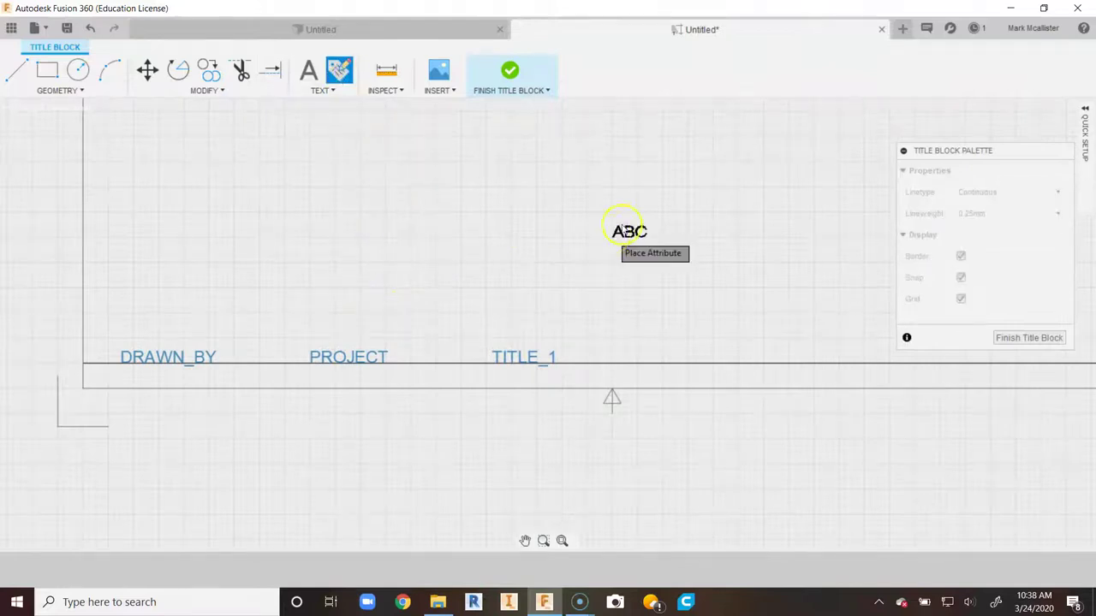
pyautogui.moveTo(701, 345); pyautogui.dragTo(426, 354, button='middle')
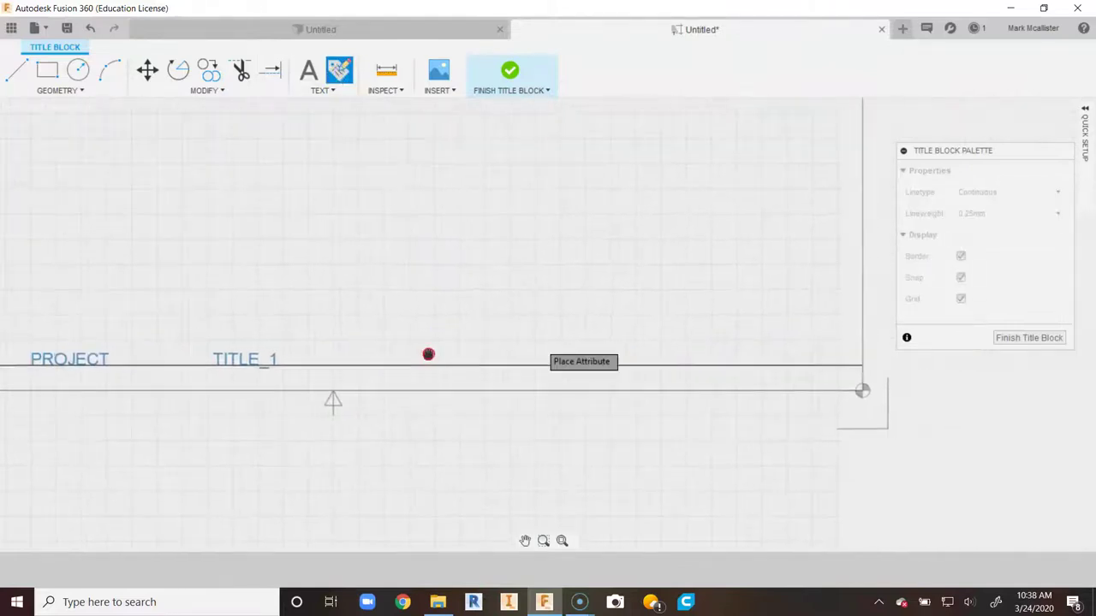
pyautogui.click(819, 364)
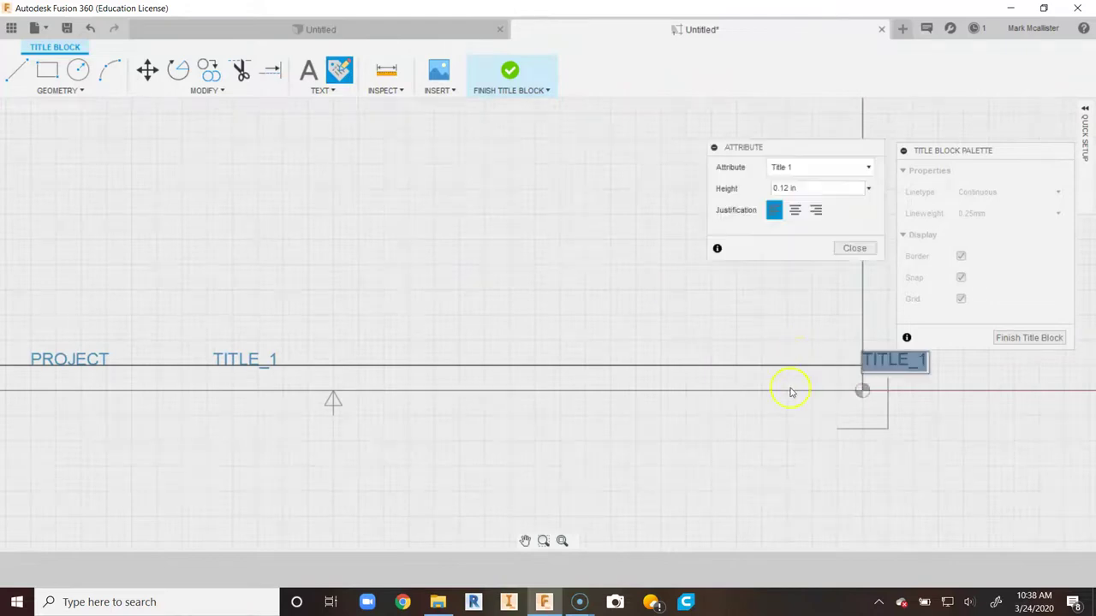
pyautogui.click(807, 168)
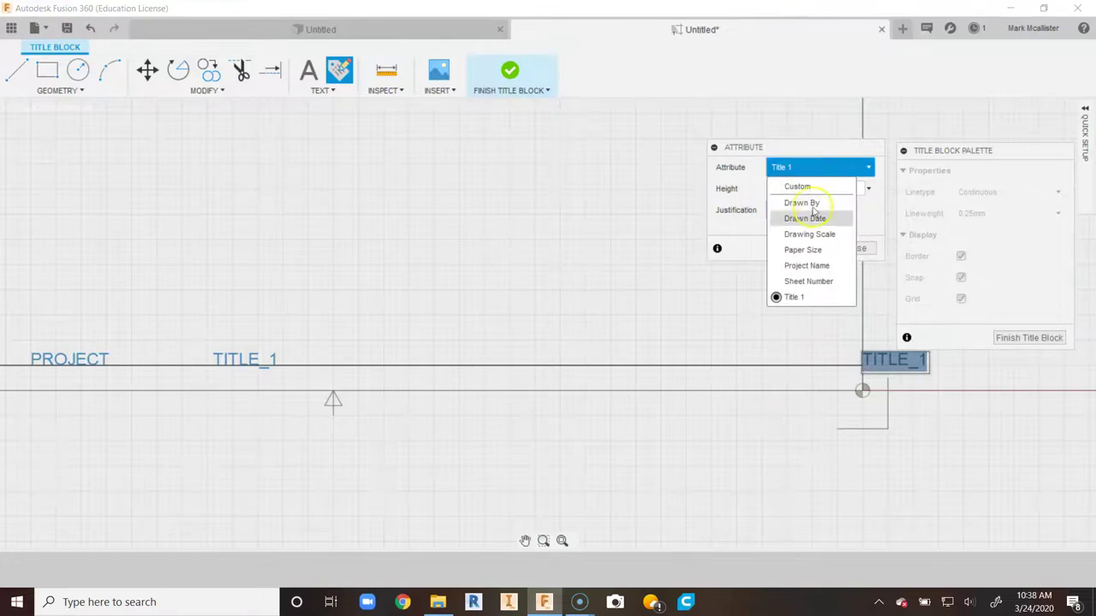
pyautogui.click(814, 234)
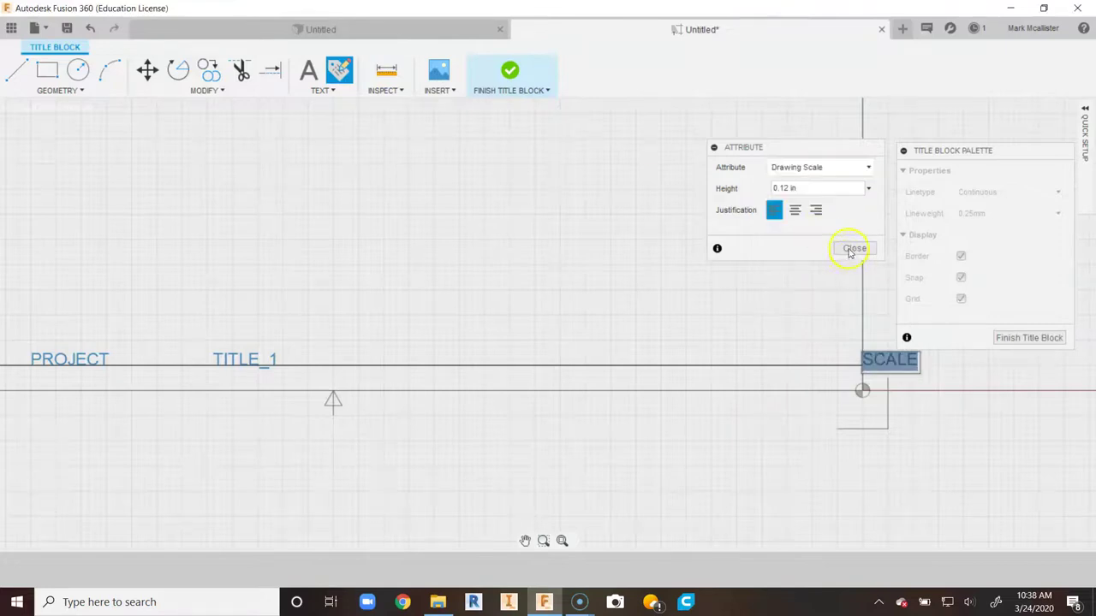
pyautogui.click(853, 249)
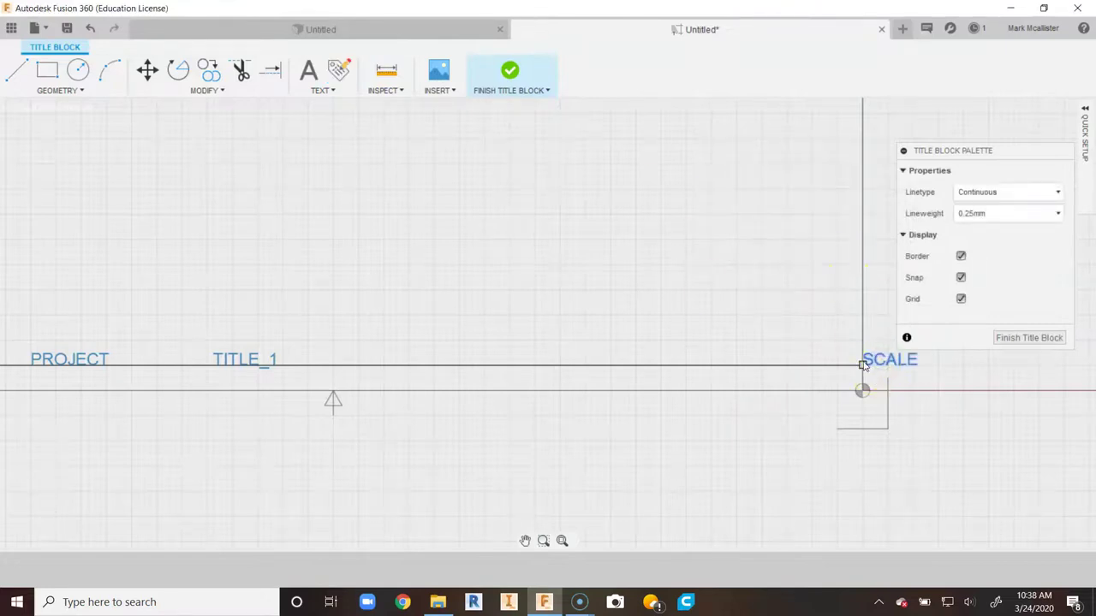
pyautogui.moveTo(863, 364); pyautogui.dragTo(512, 367)
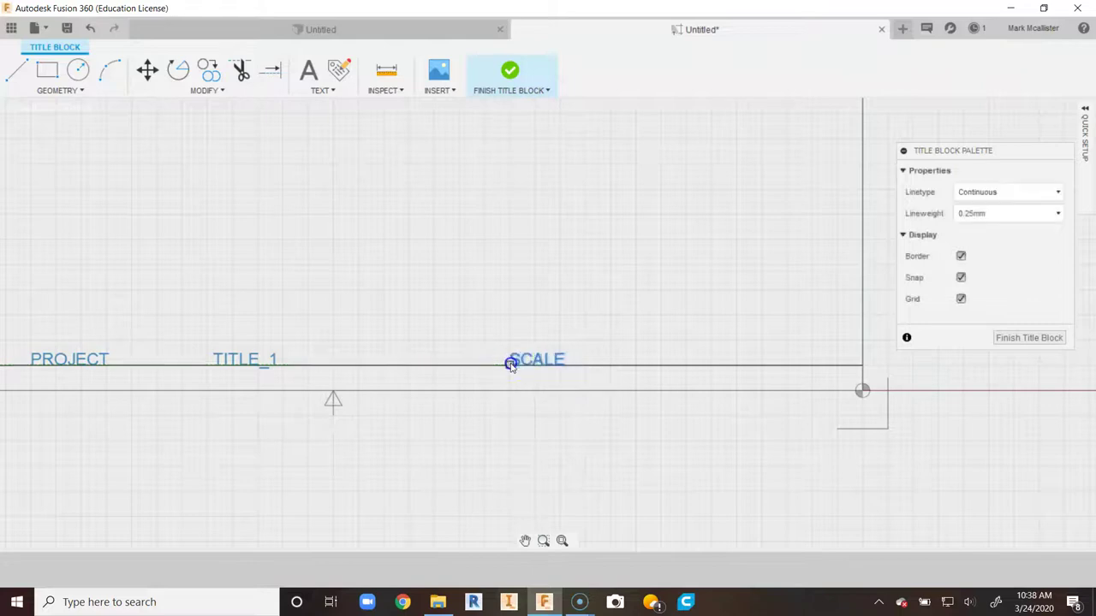
# Pan and zoom to bring the title block's right border into view.
pyautogui.scroll(1, 514, 368)
pyautogui.scroll(5, 514, 368)
pyautogui.scroll(-4, 496, 368)
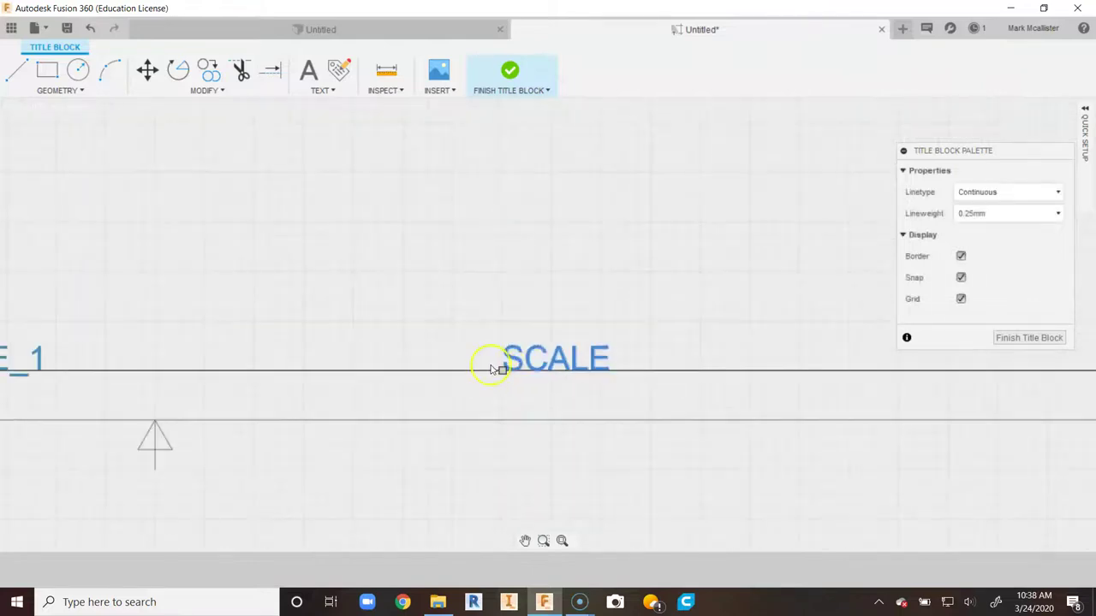
pyautogui.scroll(-2, 497, 235)
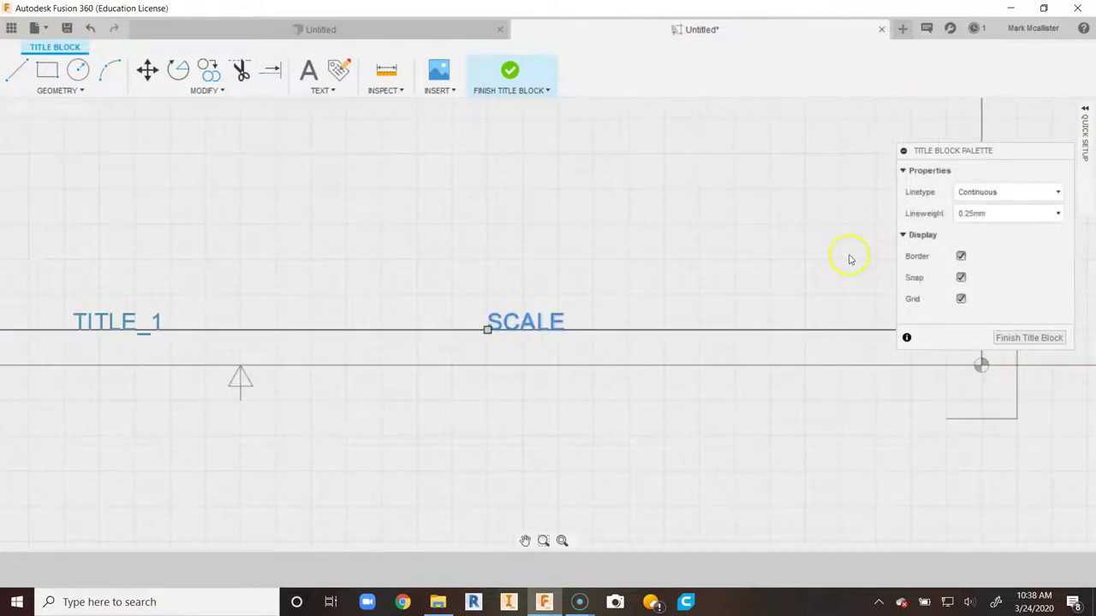
pyautogui.moveTo(849, 260)
pyautogui.mouseDown(button='middle')
pyautogui.moveTo(743, 300)
pyautogui.moveTo(738, 320)
pyautogui.mouseUp(button='middle')
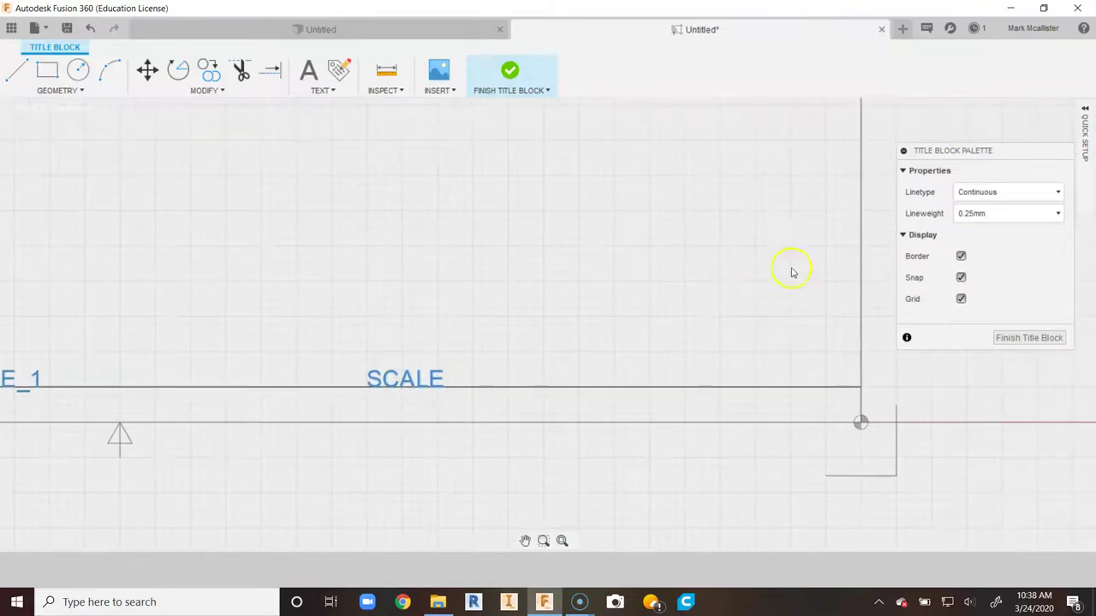
pyautogui.moveTo(826, 237); pyautogui.dragTo(790, 251, button='middle')
pyautogui.scroll(-1, 770, 308)
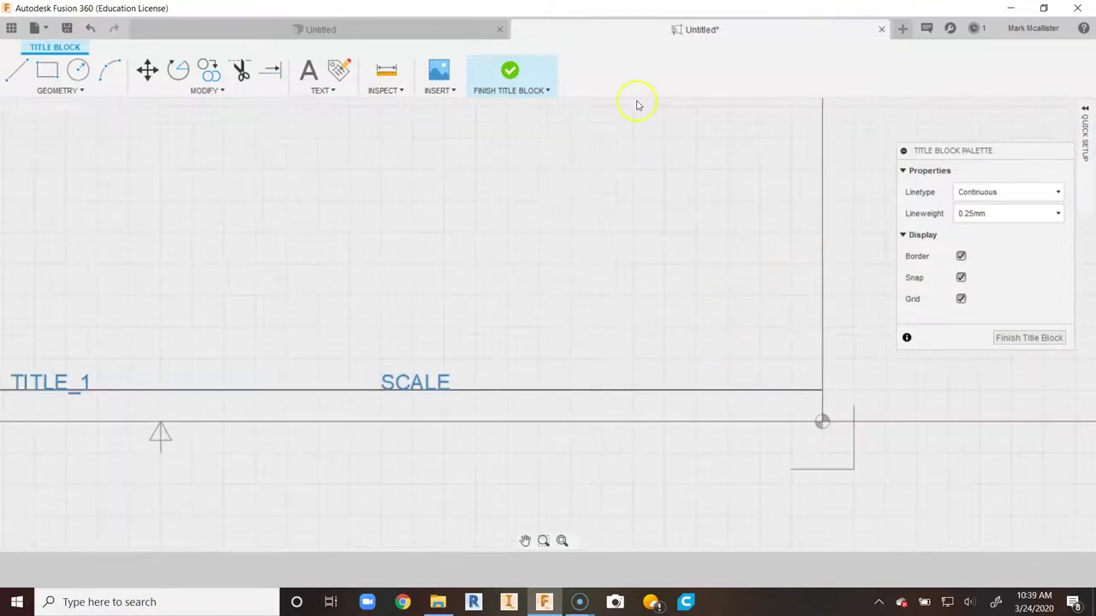
# Add a Drawn Date attribute at the right border and move DRAWN_DATE inside, just right of SCALE.
pyautogui.click(343, 72)
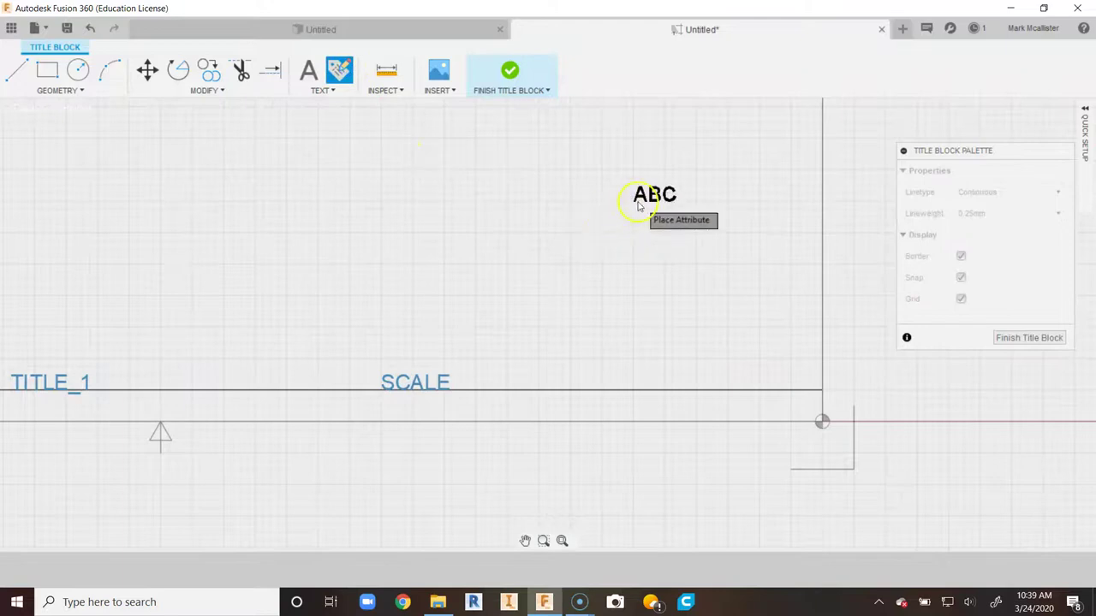
pyautogui.click(820, 391)
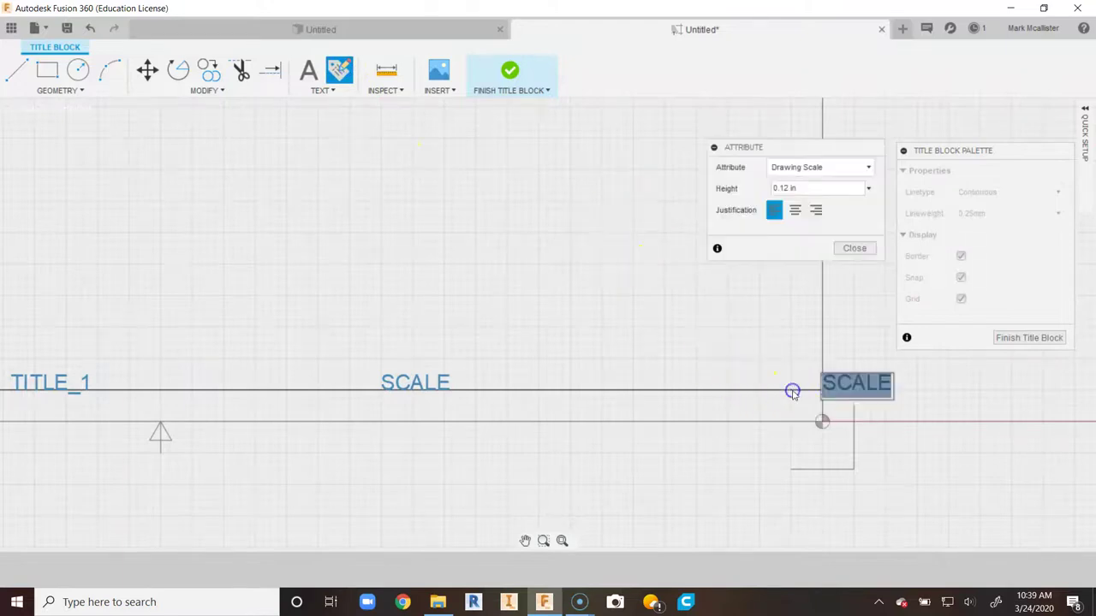
pyautogui.click(827, 171)
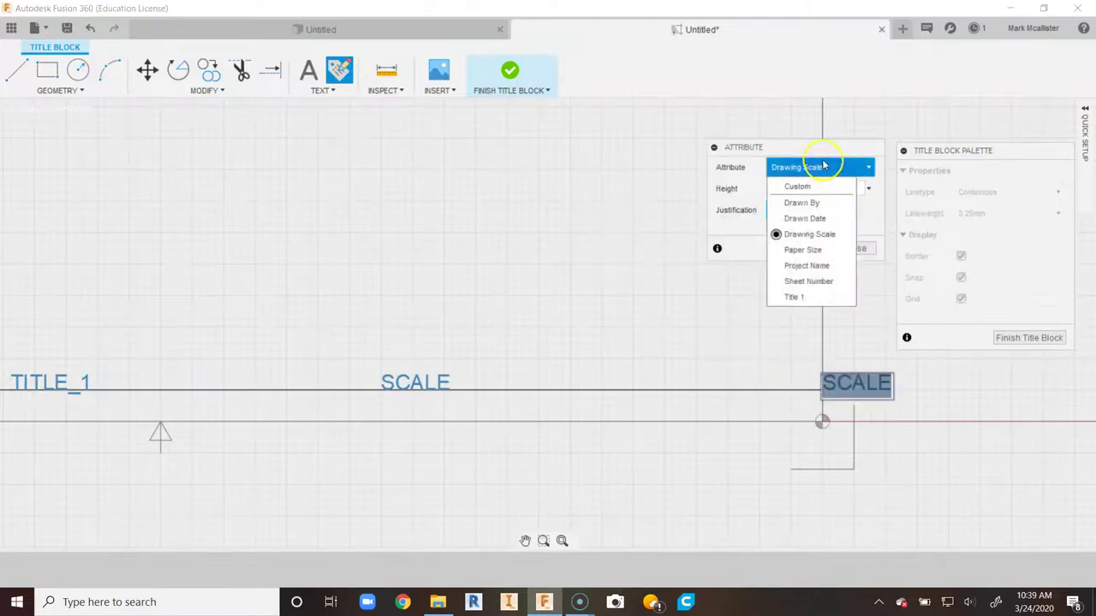
pyautogui.click(814, 218)
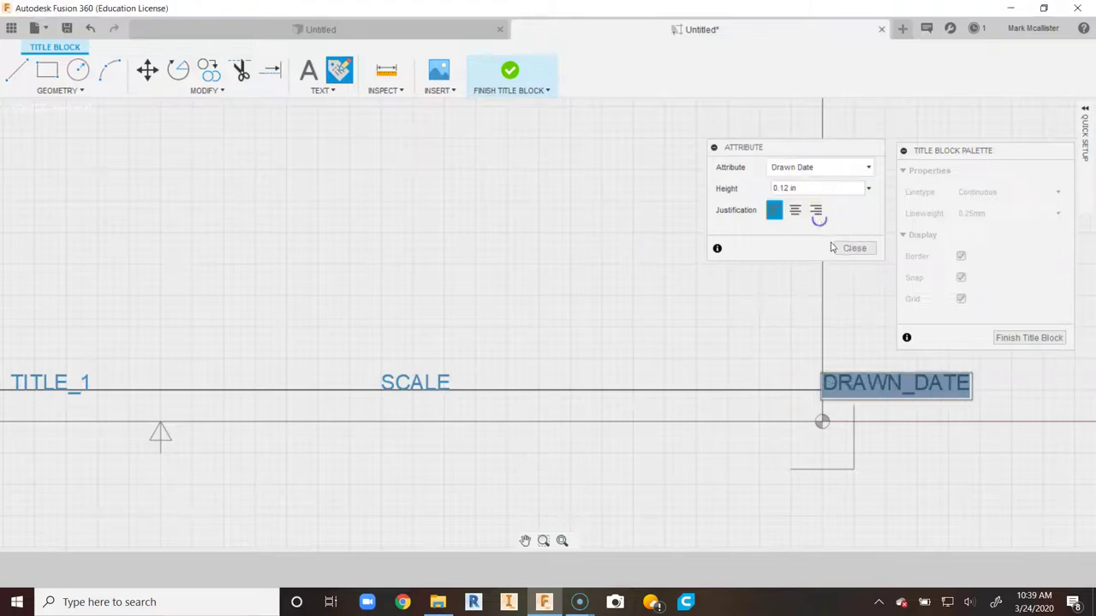
pyautogui.click(854, 250)
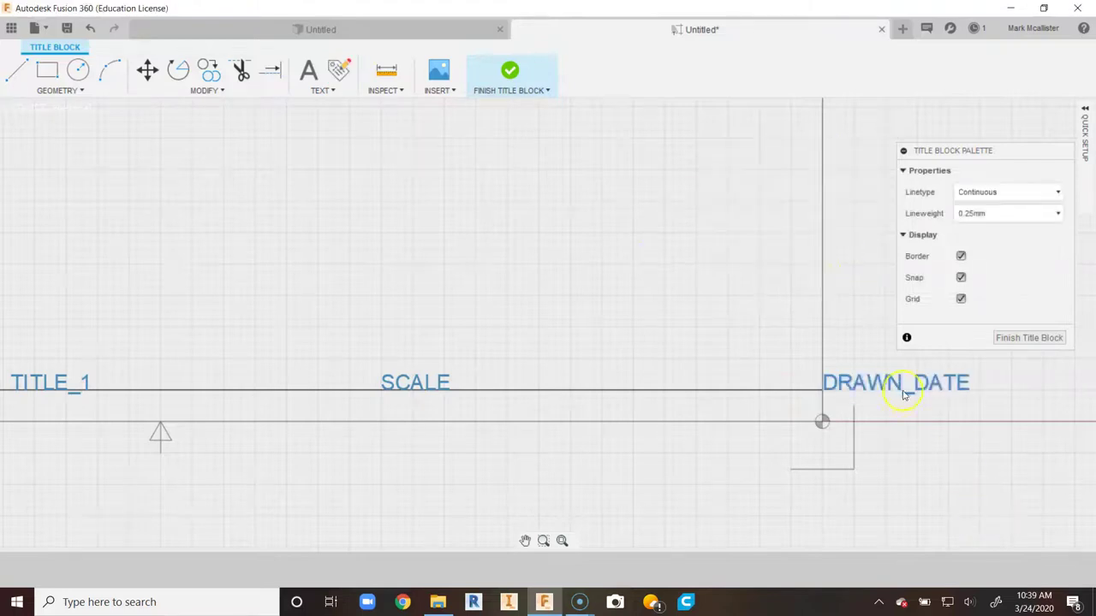
pyautogui.click(820, 392)
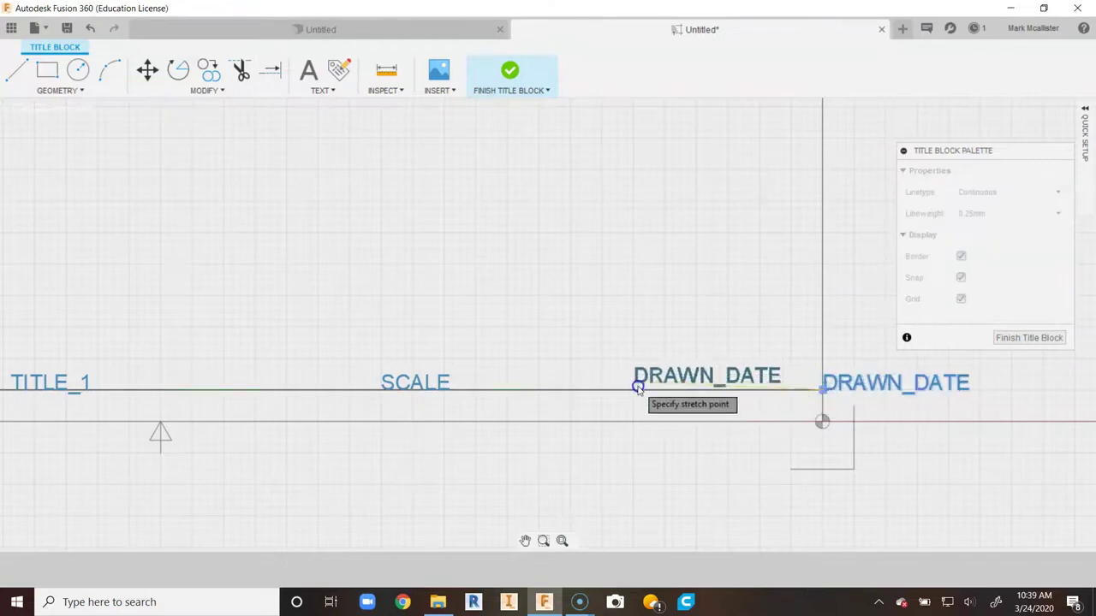
pyautogui.click(635, 390)
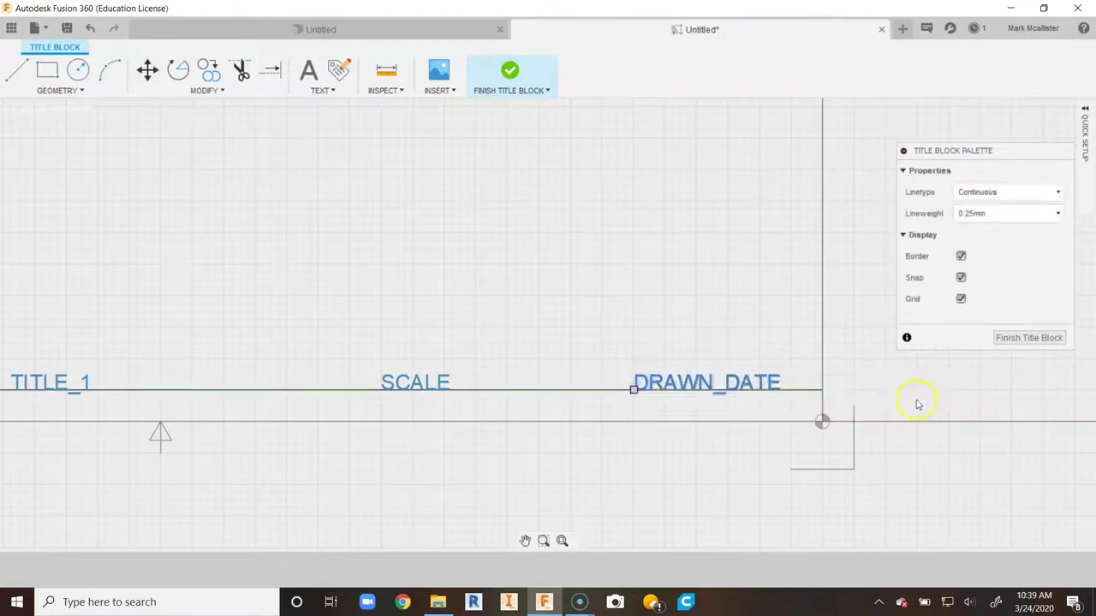
pyautogui.scroll(-5, 517, 275)
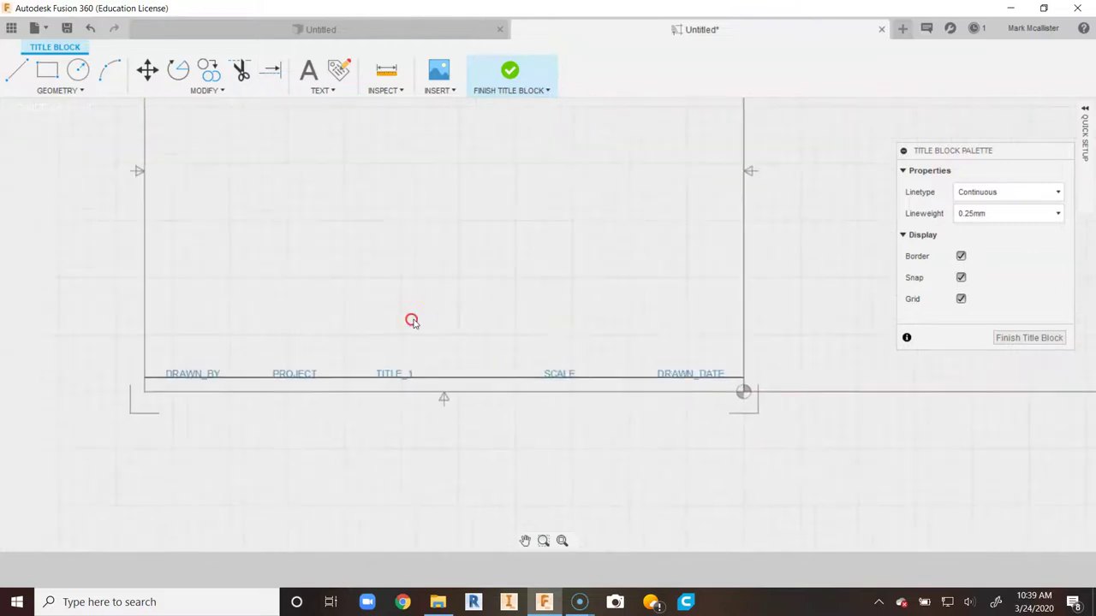
# Even out the spacing: shift TITLE_1, PROJECT and DRAWN_BY right, and DRAWN_DATE left.
pyautogui.scroll(1, 433, 364)
pyautogui.scroll(1, 437, 366)
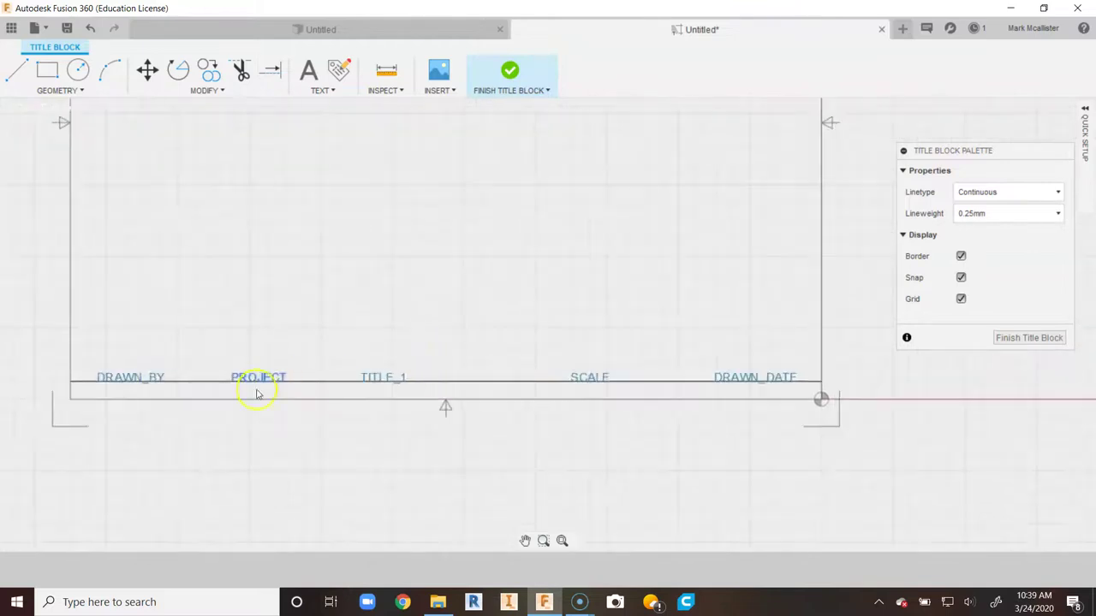
pyautogui.click(362, 382)
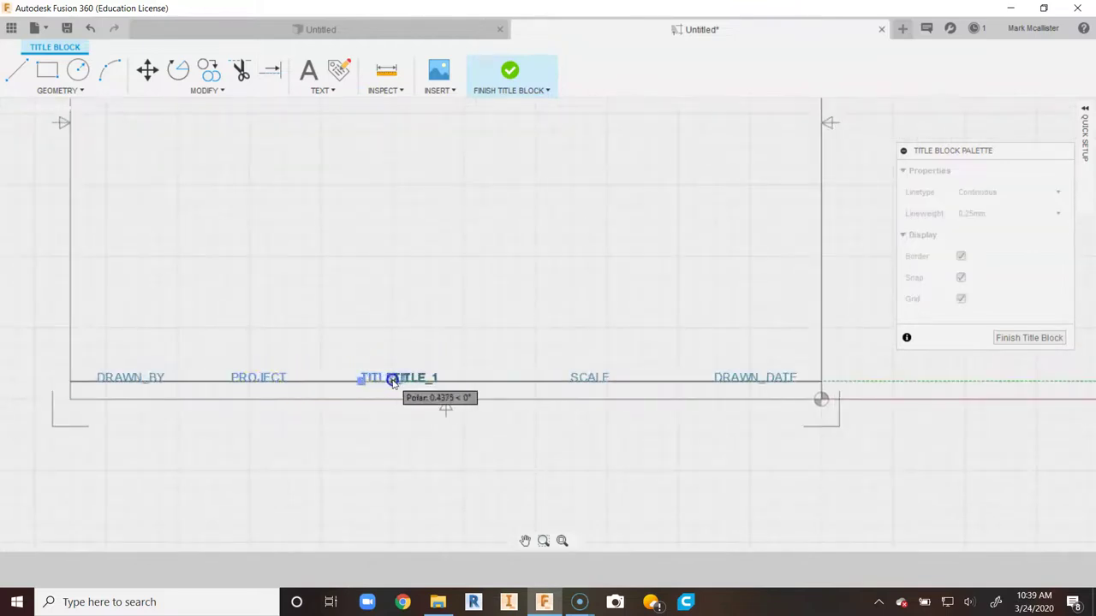
pyautogui.click(392, 382)
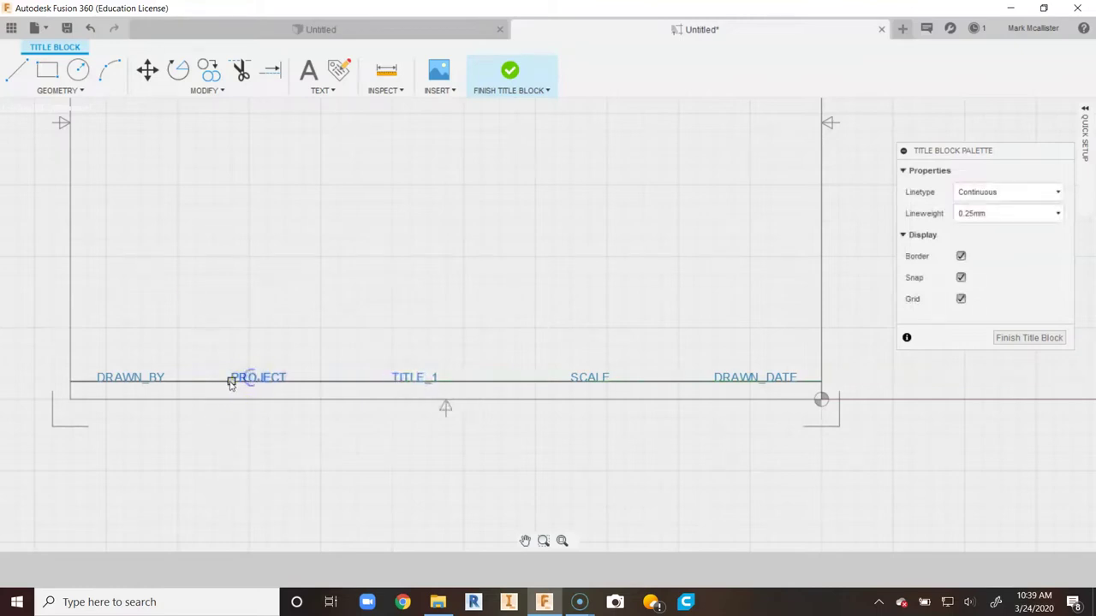
pyautogui.click(231, 382)
pyautogui.click(248, 381)
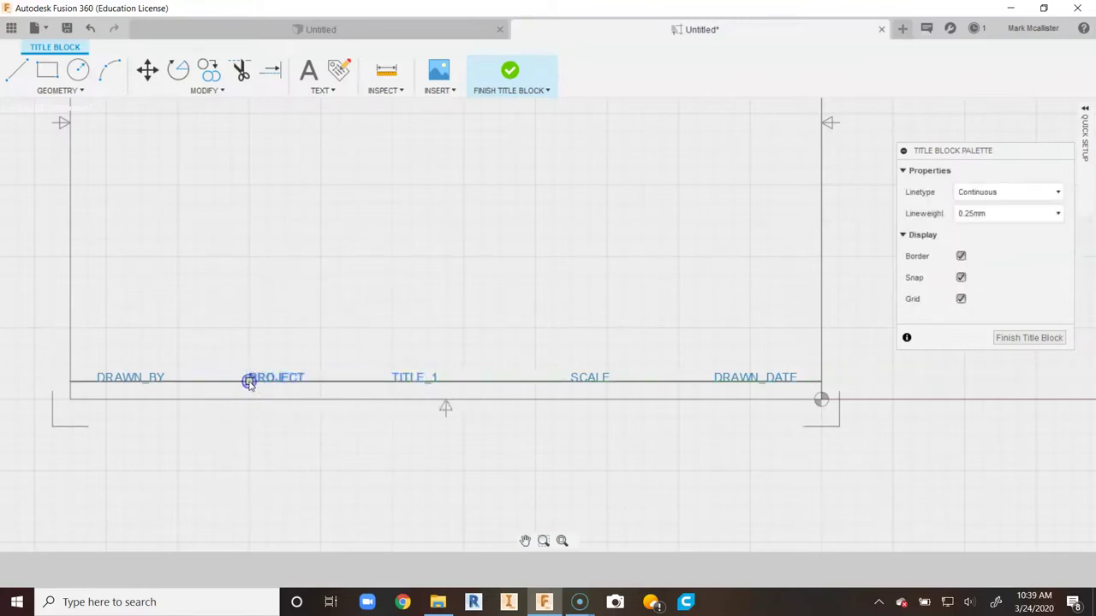
pyautogui.click(98, 383)
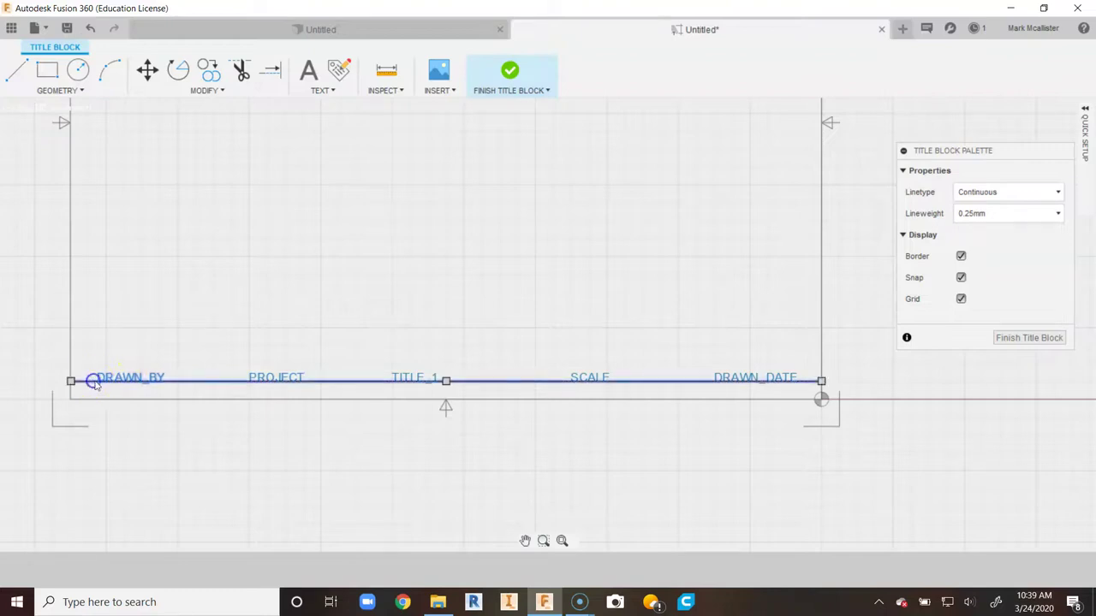
pyautogui.click(99, 381)
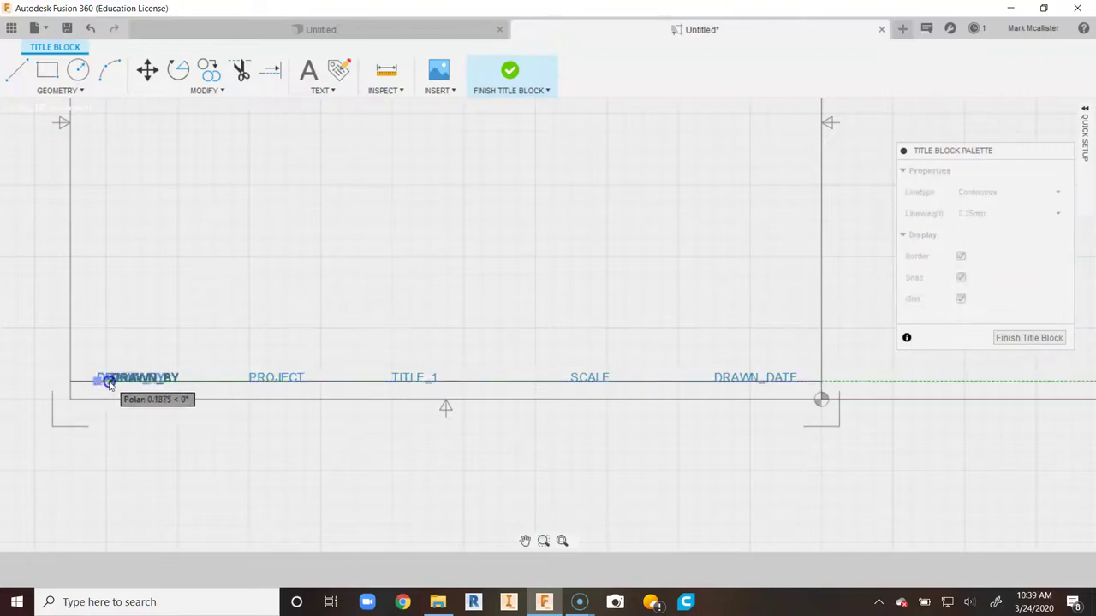
pyautogui.click(108, 383)
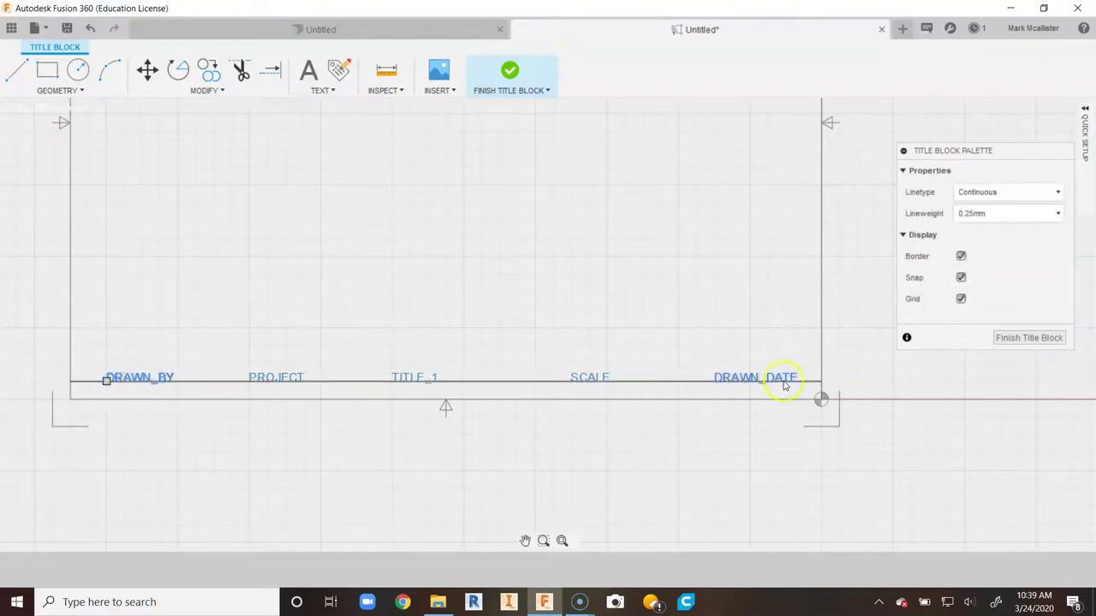
pyautogui.click(715, 383)
pyautogui.click(679, 380)
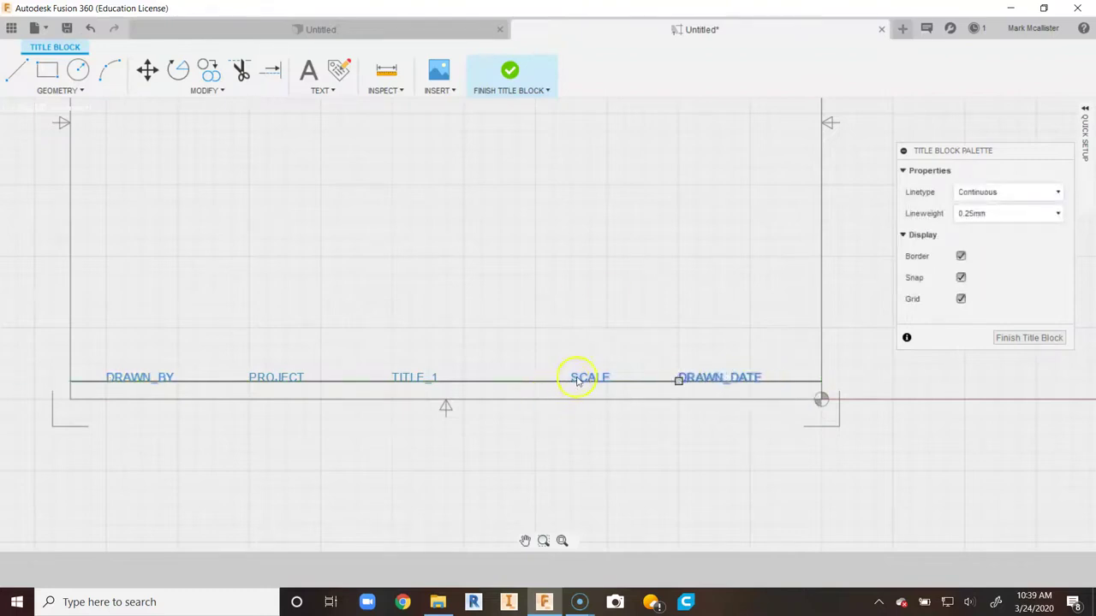
pyautogui.click(578, 381)
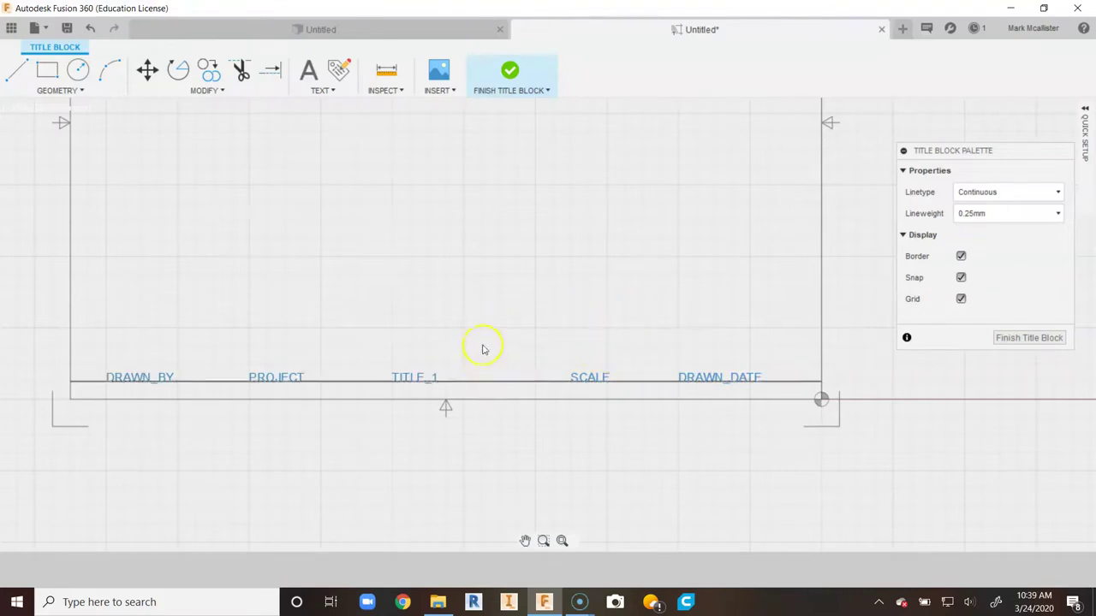
# Delete the line beneath the fields and finish the title block.
pyautogui.click(494, 386)
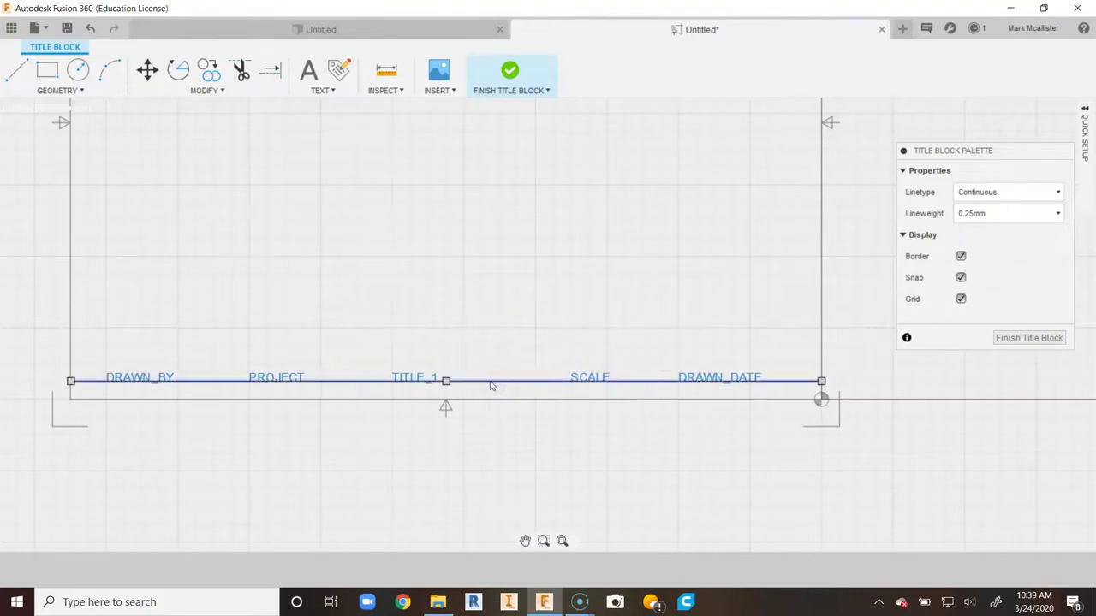
pyautogui.press('Delete')
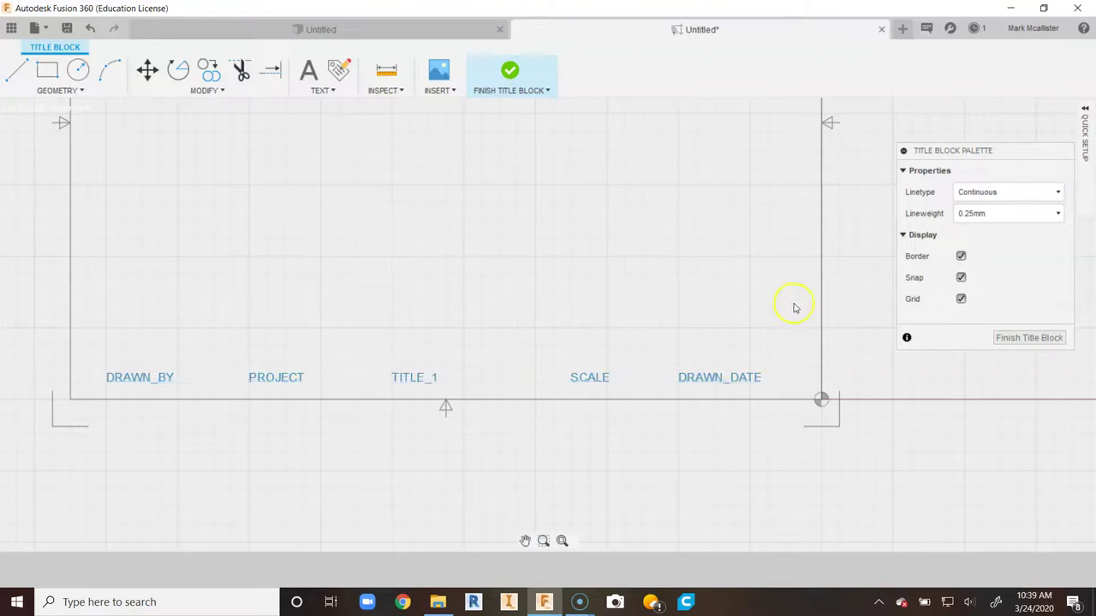
pyautogui.click(1024, 339)
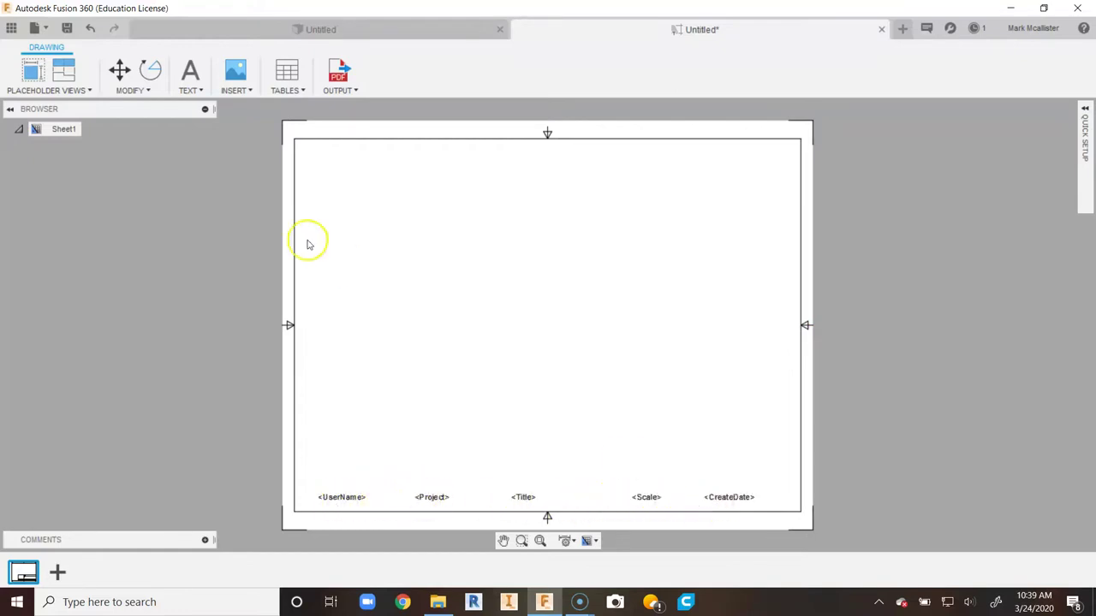
# Save the drawing as 'PLTW TITLE BLOCK' in the 20 Isos folder.
pyautogui.click(67, 31)
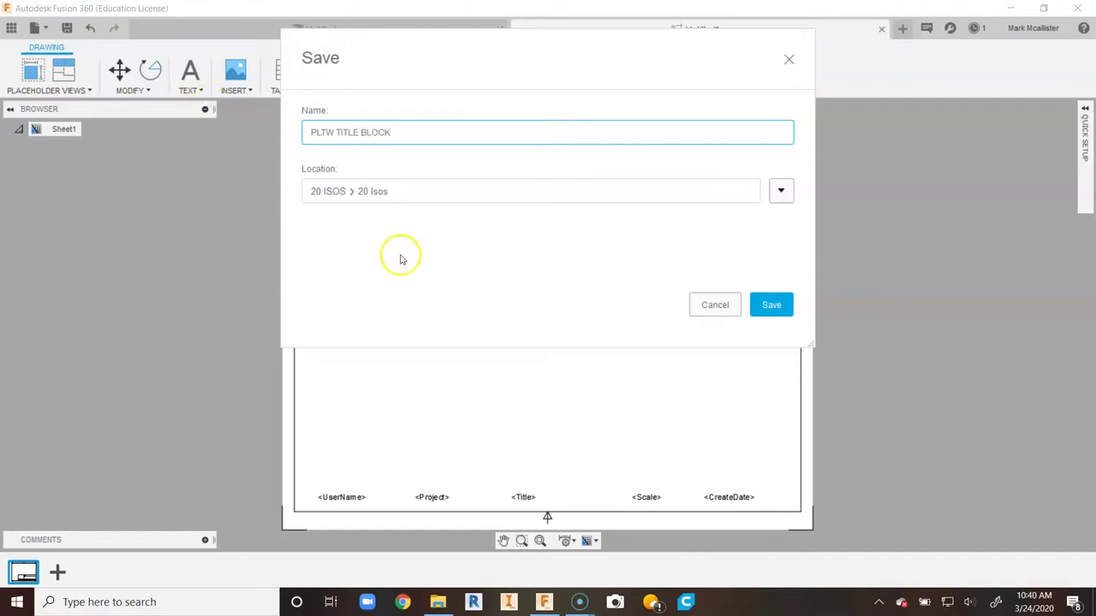
pyautogui.click(755, 307)
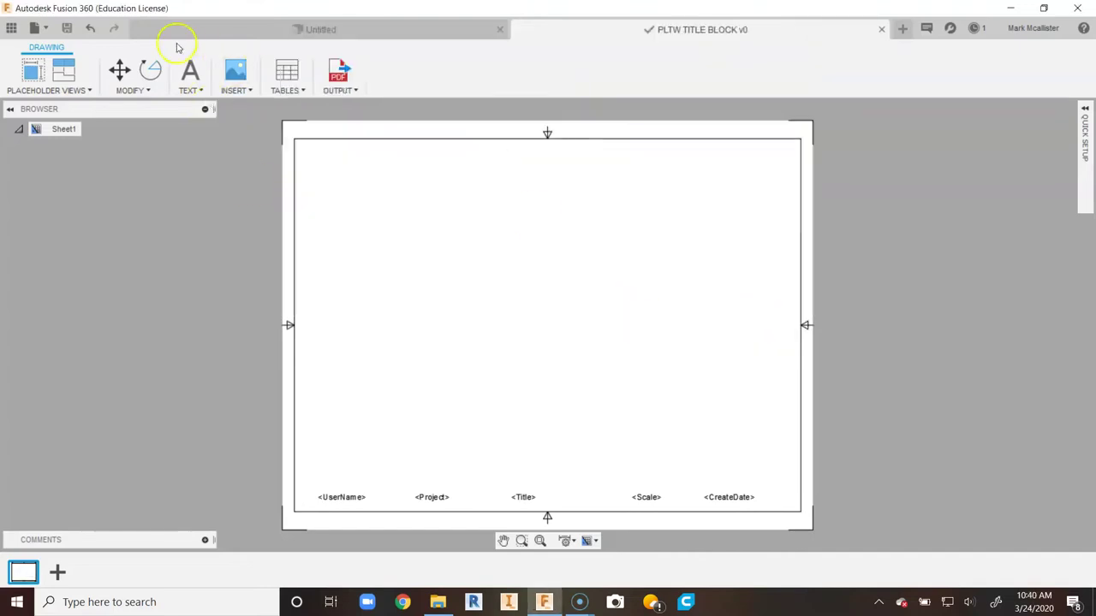
# Open the Data Panel, locate the PLTW TITLE BLOCK thumbnail in 20 Isos, and reposition the sheet.
pyautogui.click(11, 28)
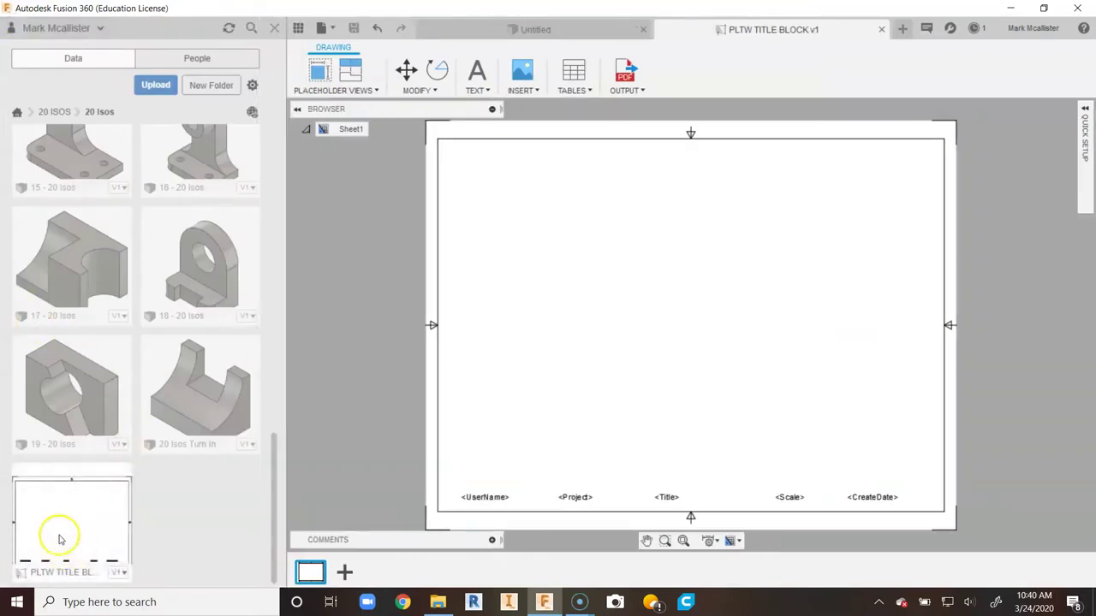
pyautogui.scroll(10, 131, 359)
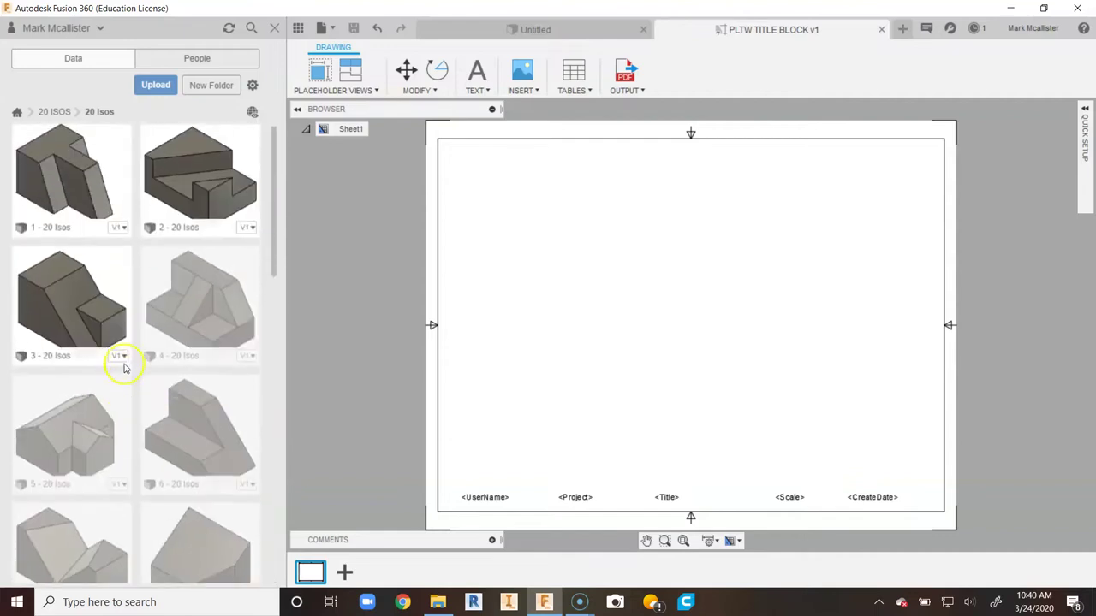
pyautogui.scroll(-3, 146, 257)
pyautogui.scroll(-5, 141, 279)
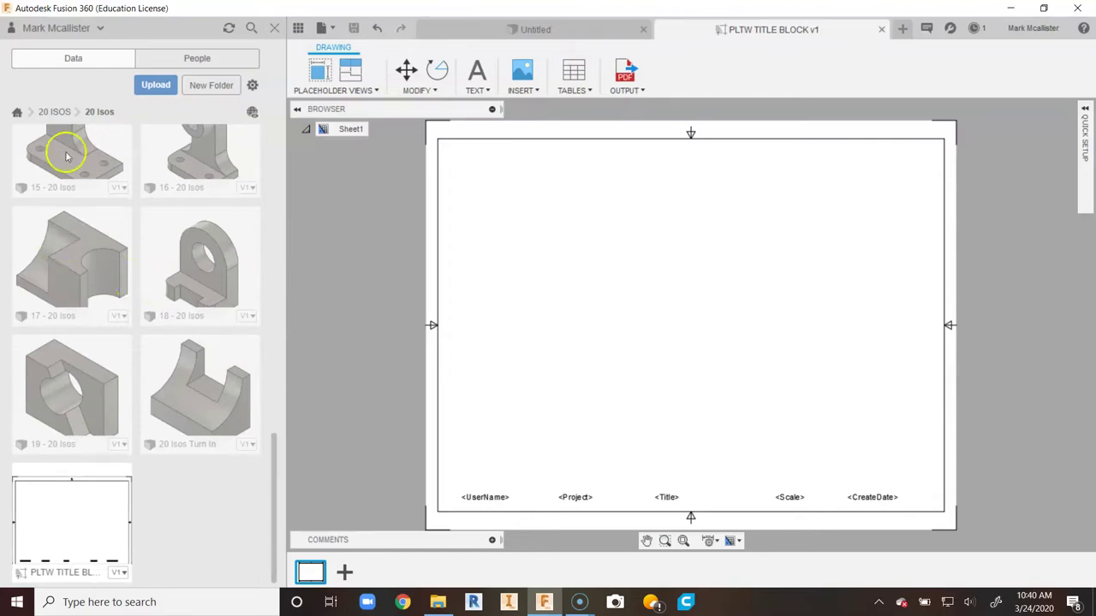
pyautogui.scroll(-5, 533, 248)
pyautogui.scroll(2, 543, 279)
pyautogui.scroll(4, 553, 291)
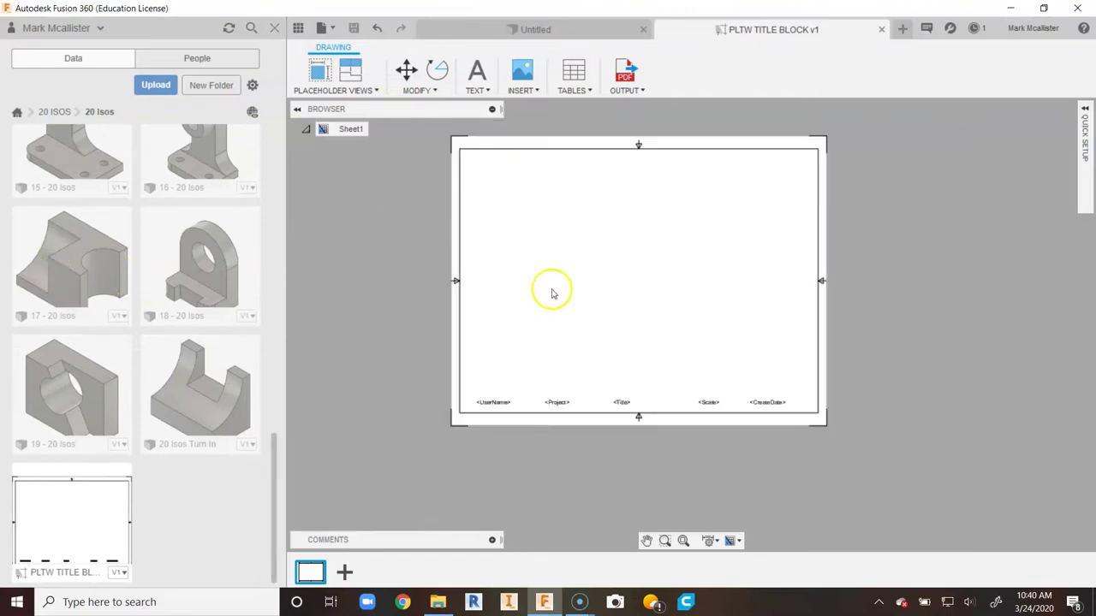
pyautogui.moveTo(553, 266); pyautogui.dragTo(567, 320, button='middle')
pyautogui.scroll(-1, 567, 320)
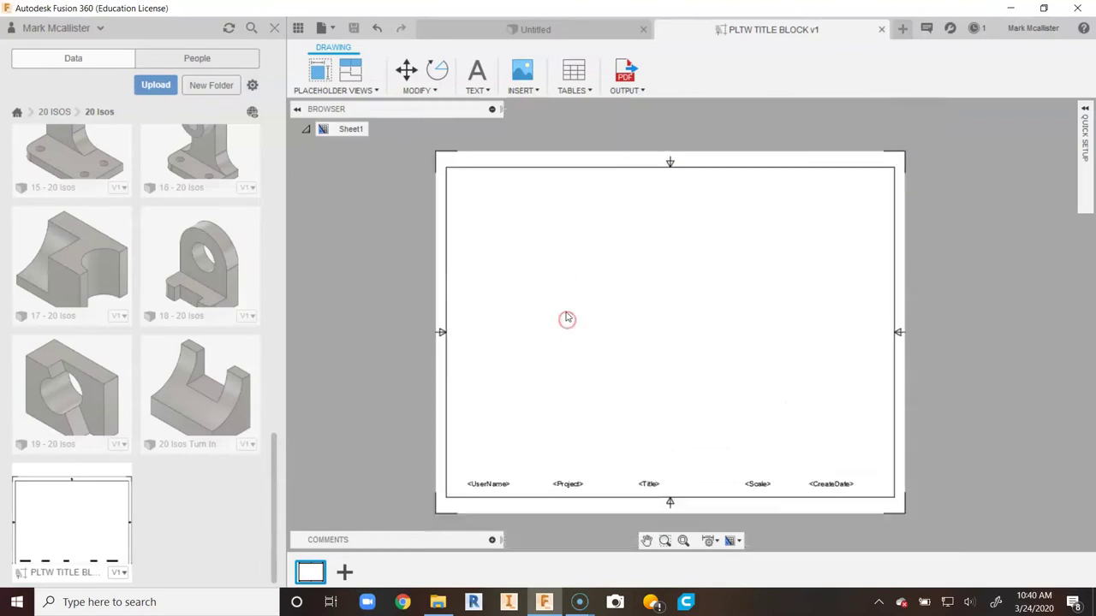